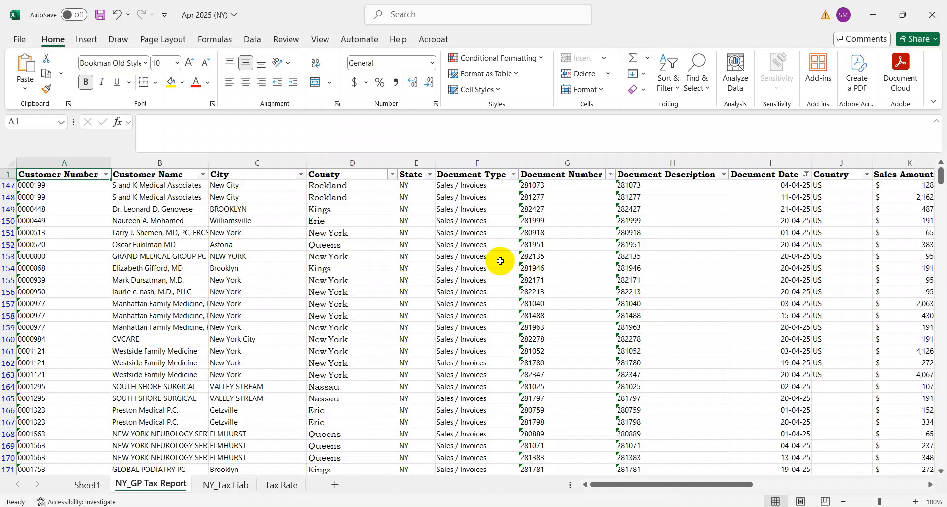
Step: Review the Customer Name, City and County columns, including the VLOOKUP formula that fills the County column
key(Right)
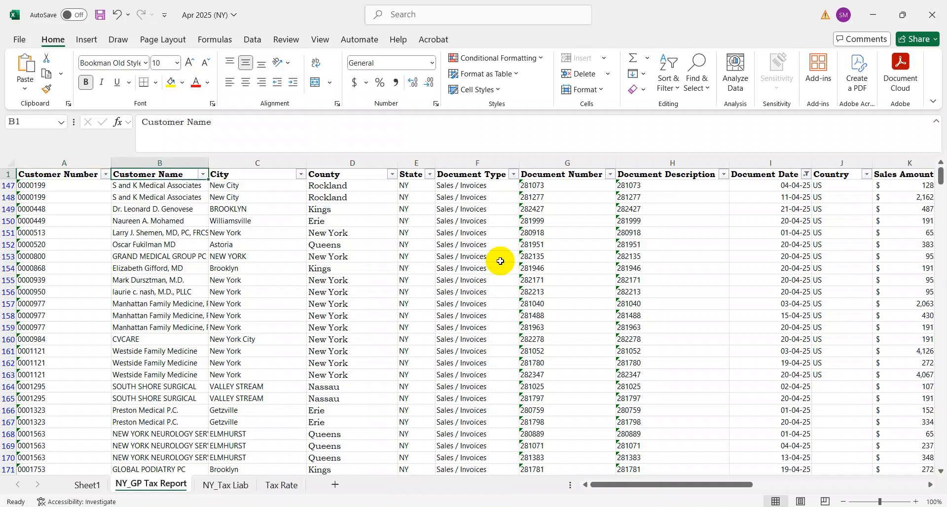
key(Right)
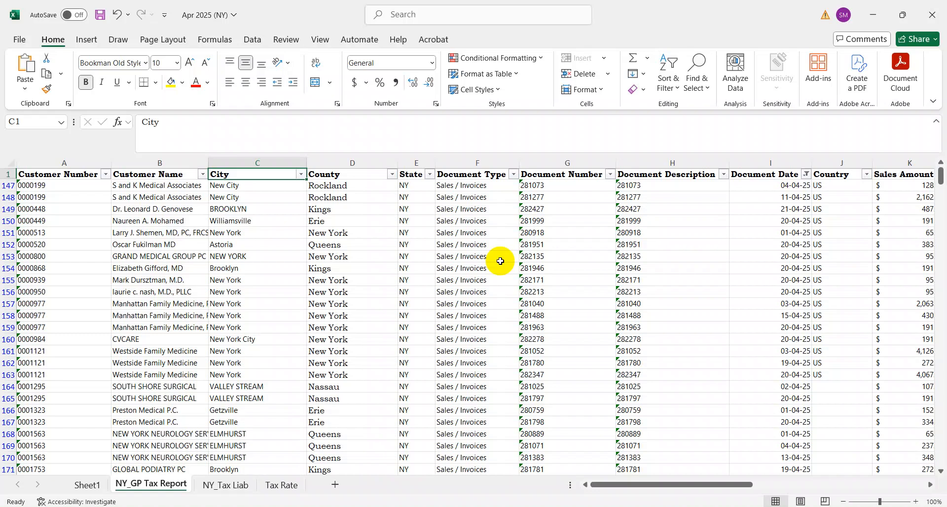
key(Right)
key(Down)
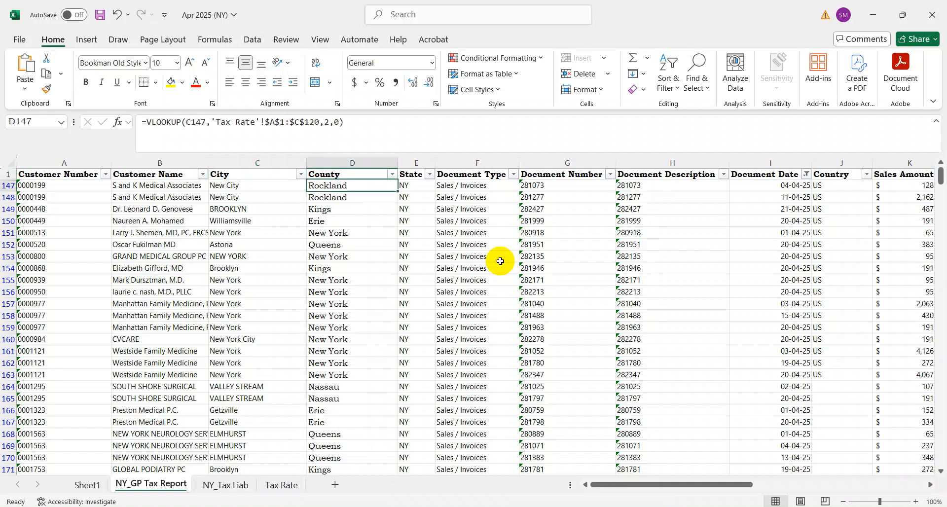
key(Up)
key(Left)
key(Right)
key(Down)
key(ctrl+shift+Down)
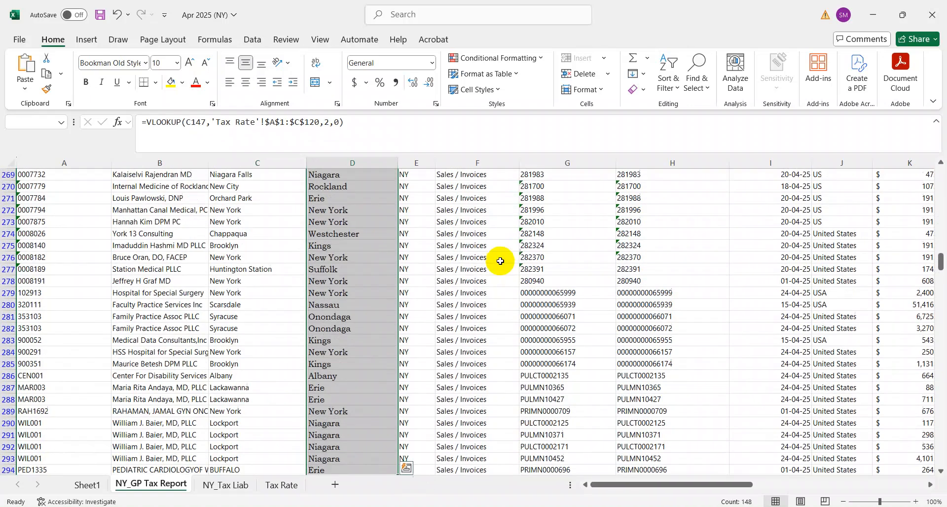
key(Up)
Step: Check the City, County and Rate columns on the Tax Rate sheet, and return to the NY_GP Tax Report sheet
key(ctrl+Page_Down)
key(ctrl+Page_Down)
key(ctrl+Up)
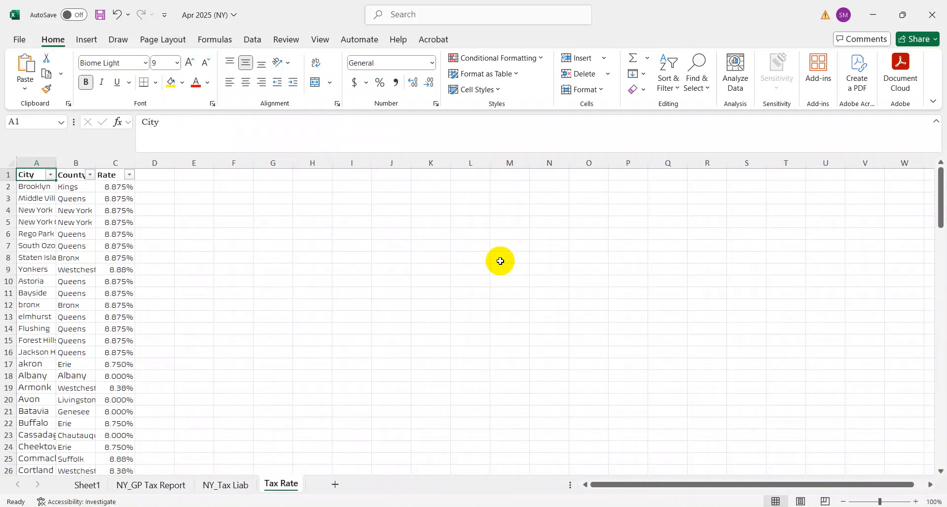
key(Right)
key(Right)
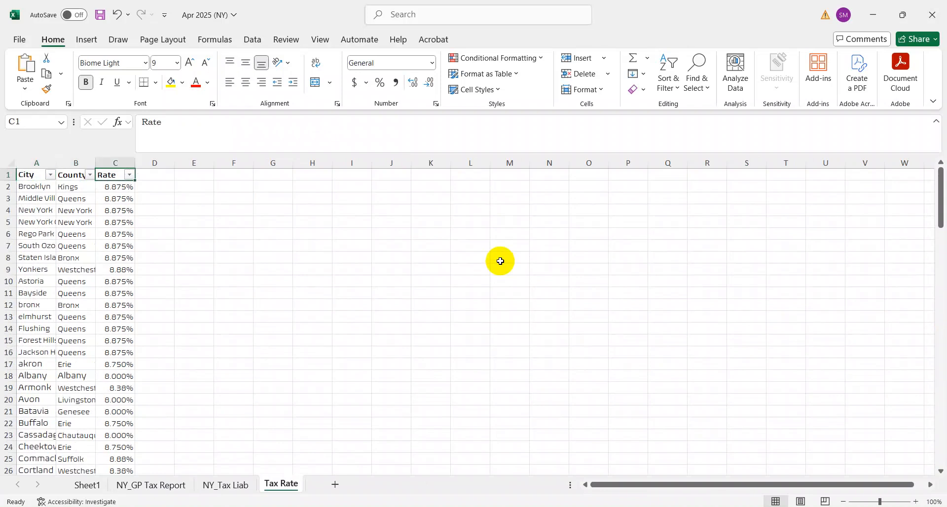
key(ctrl+Page_Up)
key(ctrl+Page_Up)
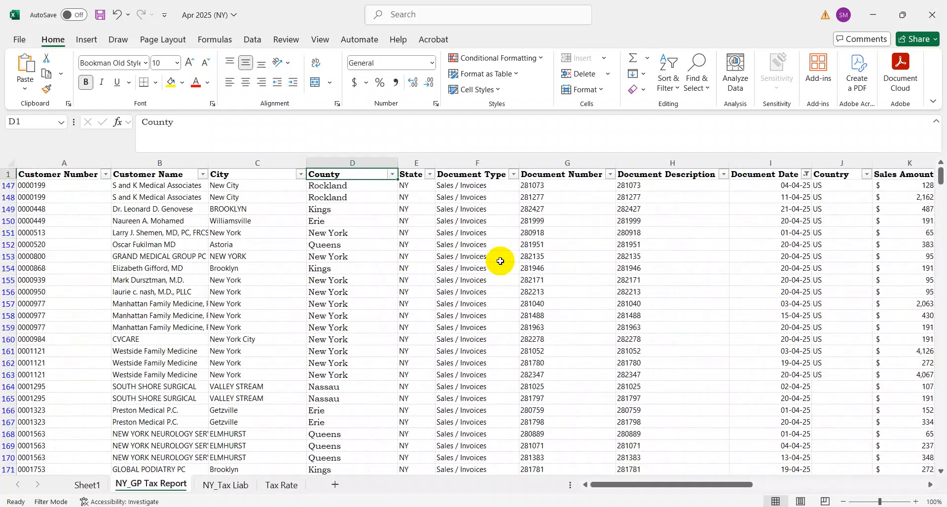
Step: Review the remaining report column headers from State through Void Status, including the Taxable Sales and Non Taxable Sales columns
key(Right)
key(Right)
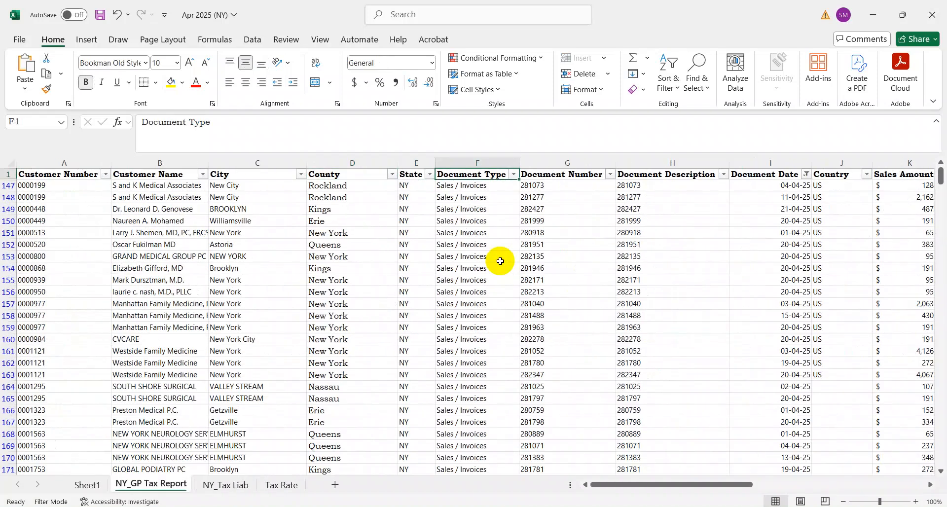
key(Right)
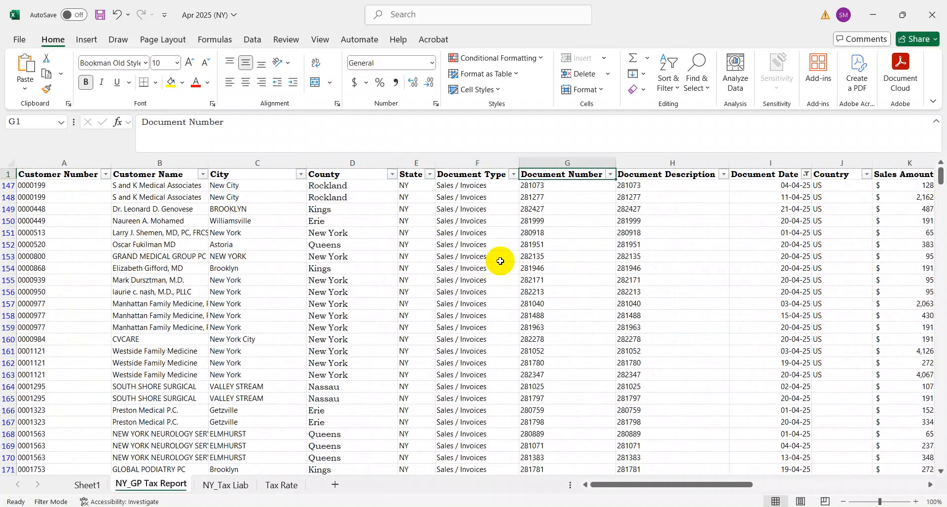
key(Right)
key(Right)
key(Right)
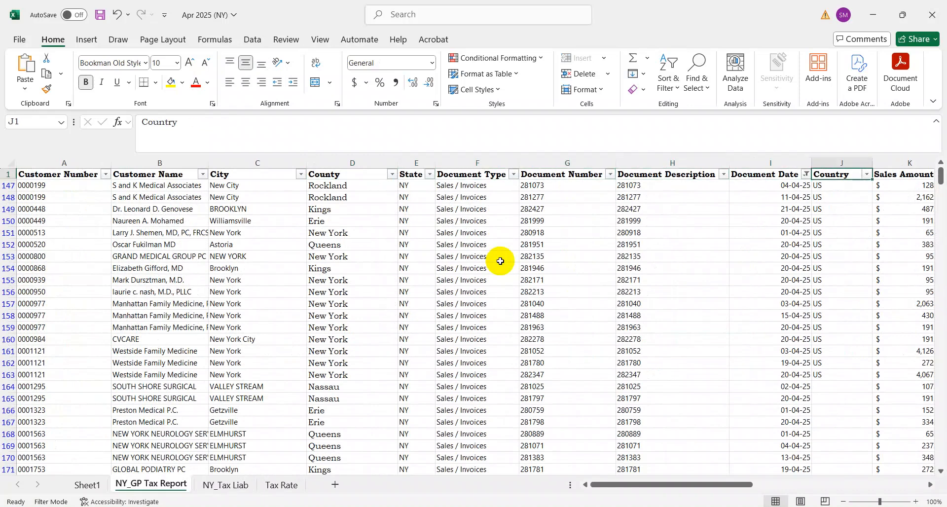
key(Right)
key(Right)
key(Right)
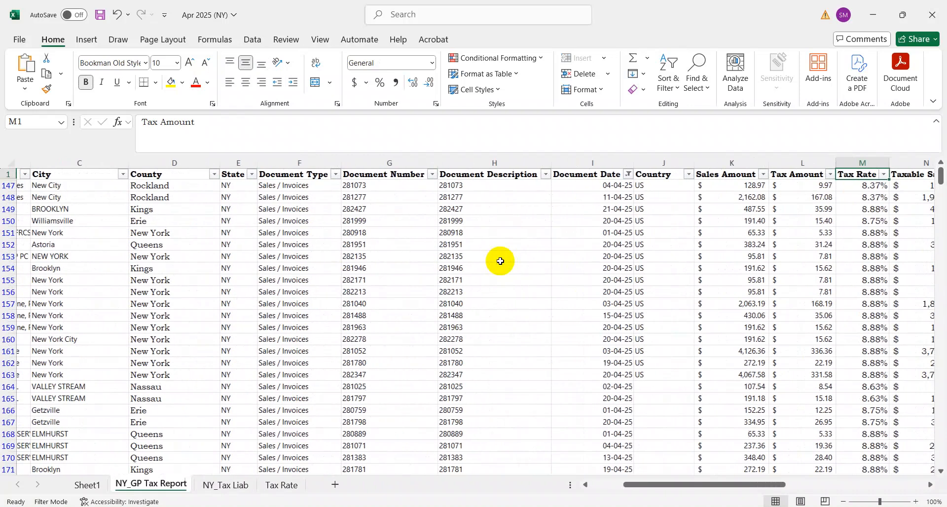
key(Right)
key(Right)
key(Right)
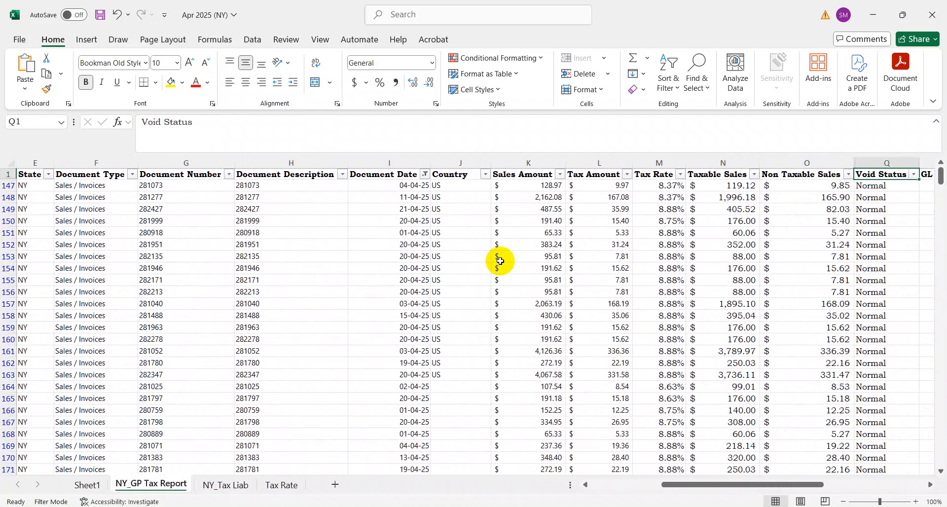
key(Left)
key(Left)
key(Down)
key(Up)
key(Right)
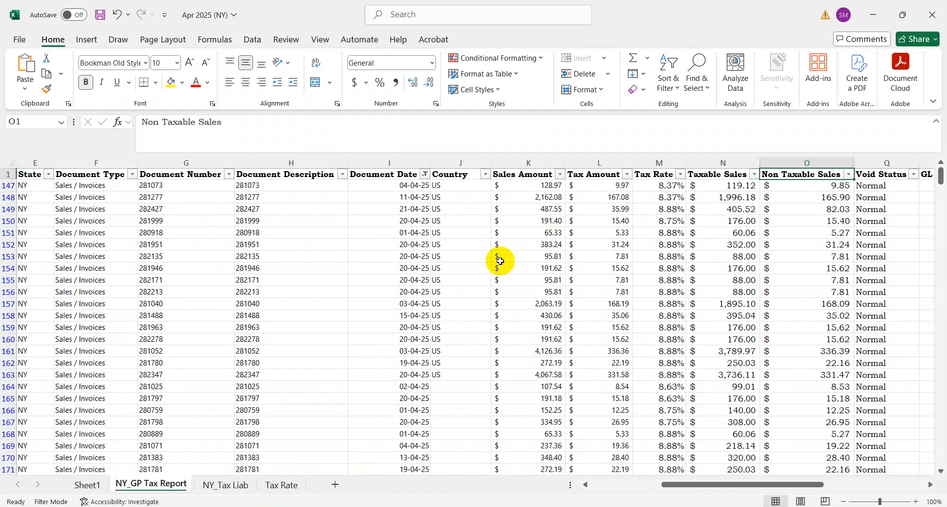
Step: Go to the blank rows below the last invoice record and the sales total in the NY_GP Tax Report sheet
key(Left)
key(Left)
key(Left)
key(Left)
key(Left)
key(Left)
key(Left)
key(Left)
key(Left)
key(Left)
key(Left)
key(Left)
key(Left)
key(Left)
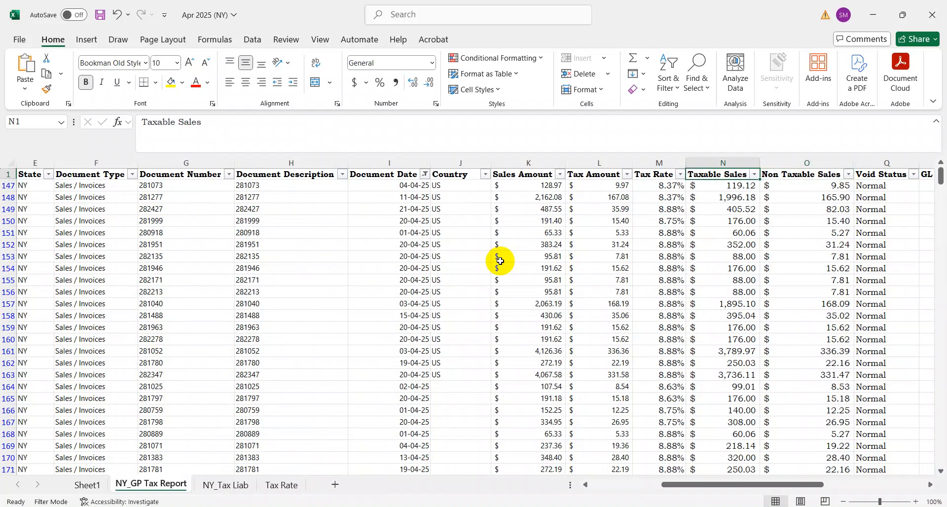
key(ctrl+Down)
key(Down)
key(Down)
key(Down)
key(Down)
key(Down)
key(Down)
key(Down)
key(Down)
key(Down)
key(Down)
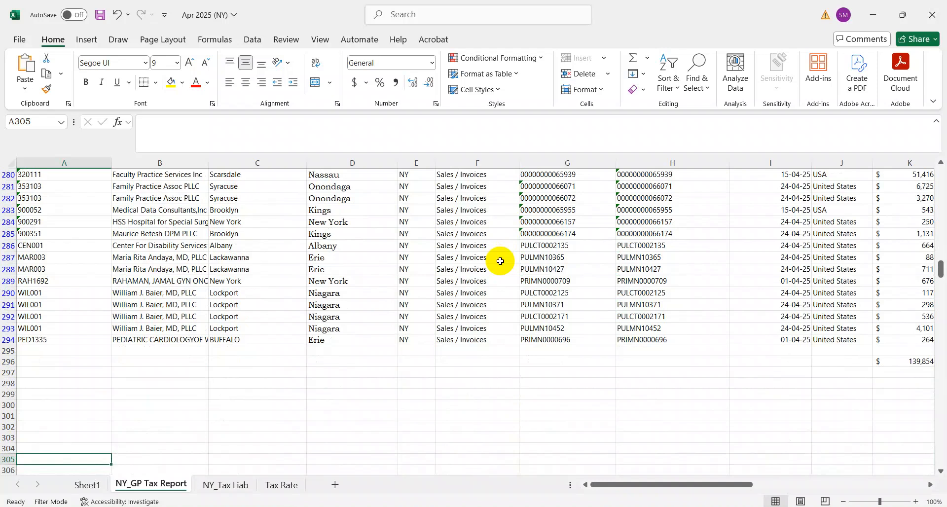
key(Right)
key(Up)
key(Up)
key(Up)
key(Up)
key(Up)
key(Up)
key(Up)
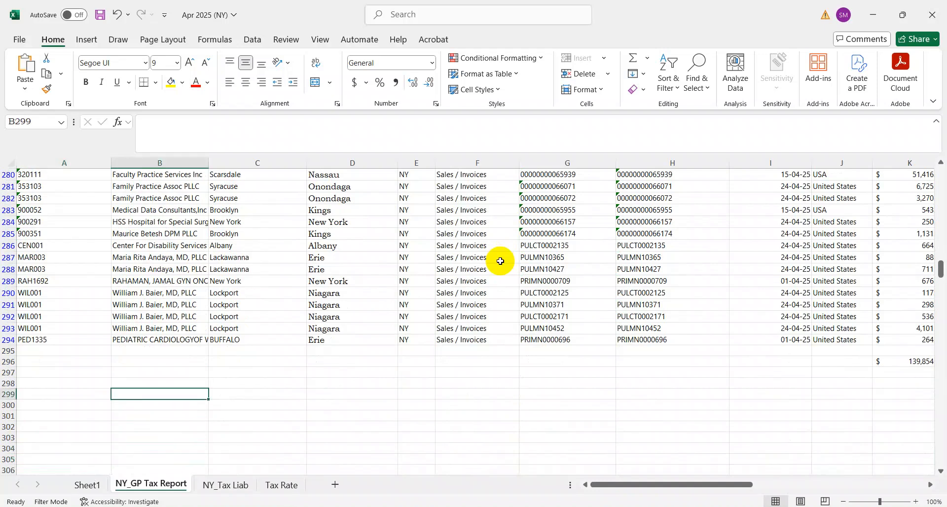
key(Right)
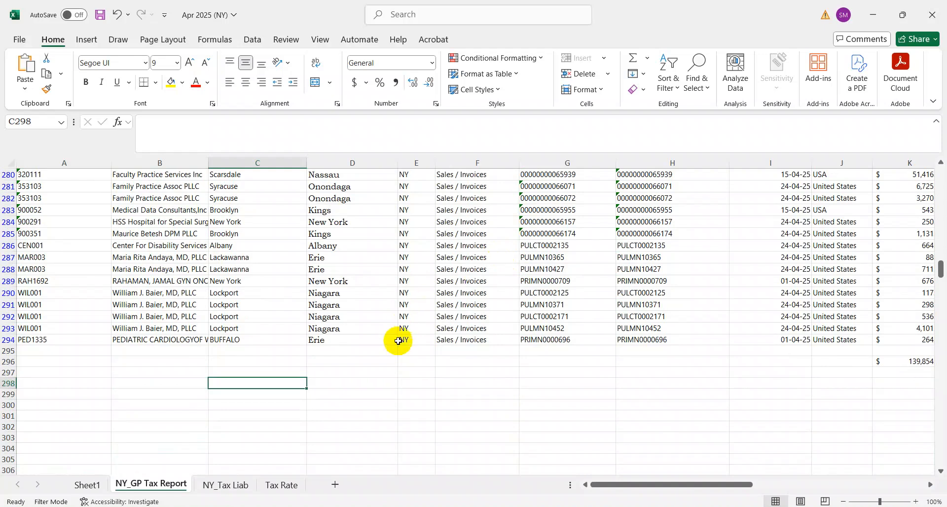
Step: Switch to the New York tax department's Account Summary page in Chrome and open the Sales tax filings and payments
click(322, 506)
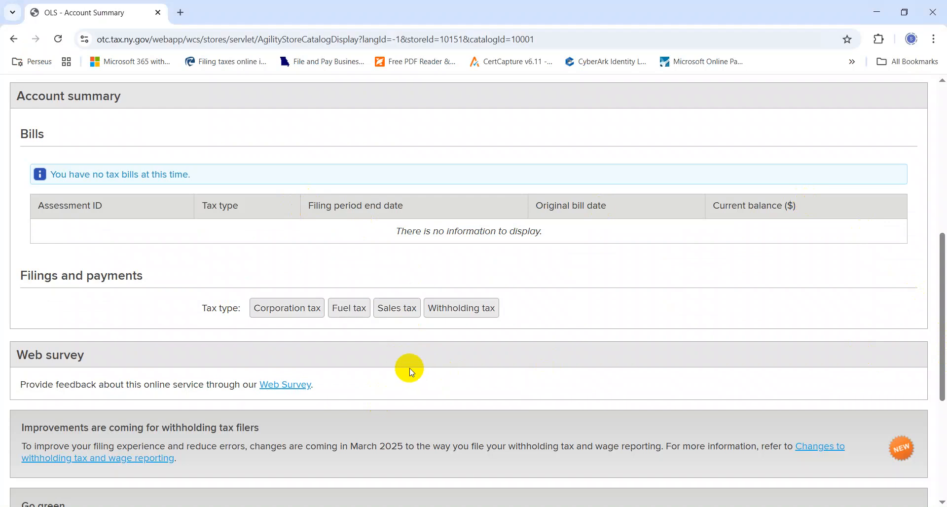
click(399, 314)
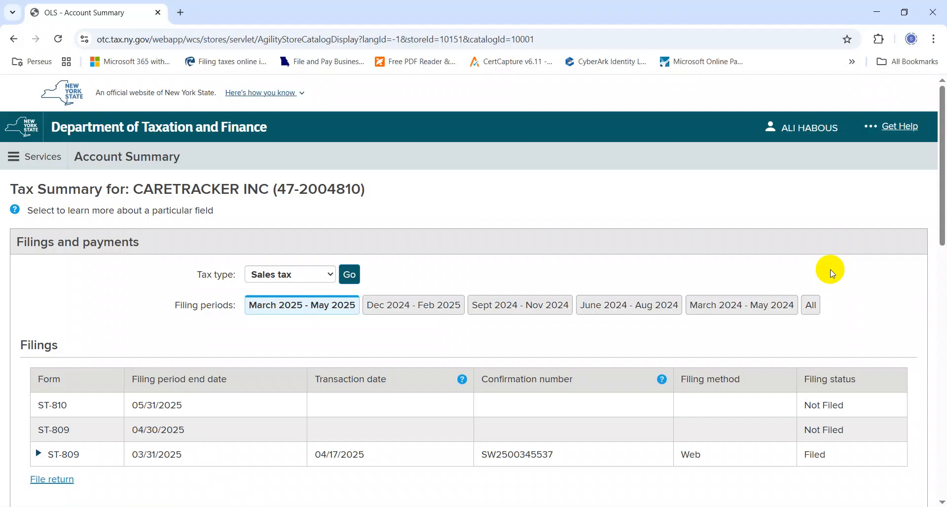
Step: Switch back to the Apr 2025 (NY) Excel workbook and enter 1st in C301 with Mar-May in D301
key(alt+Tab)
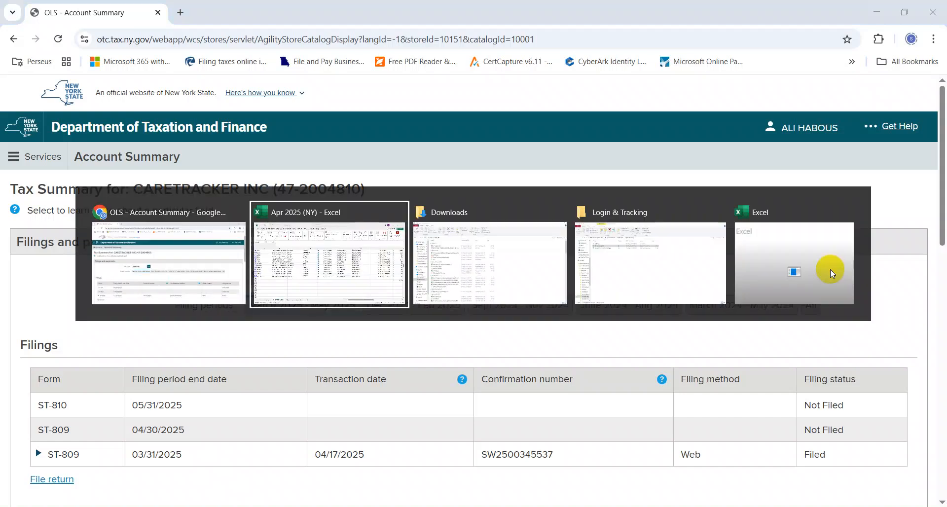
key(alt+Tab)
key(alt+shift+Tab)
key(Down)
key(Down)
key(Down)
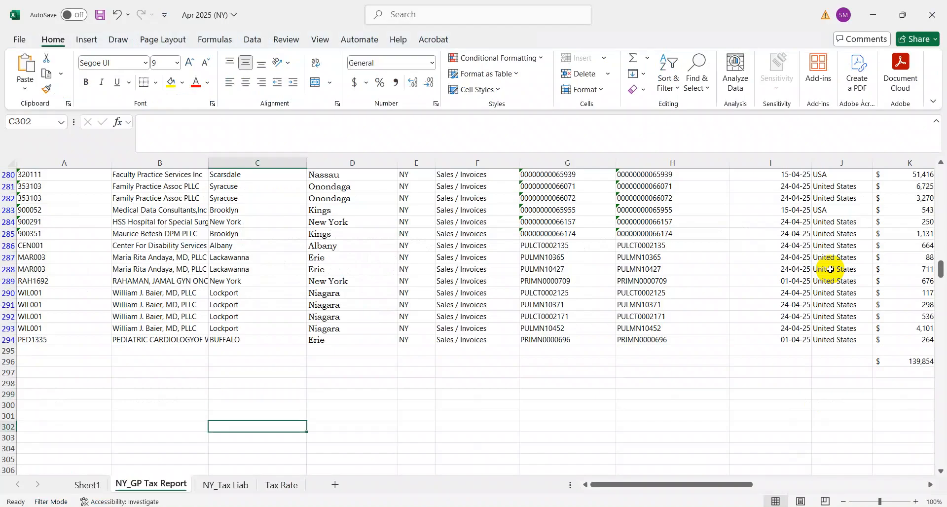
key(Right)
key(Up)
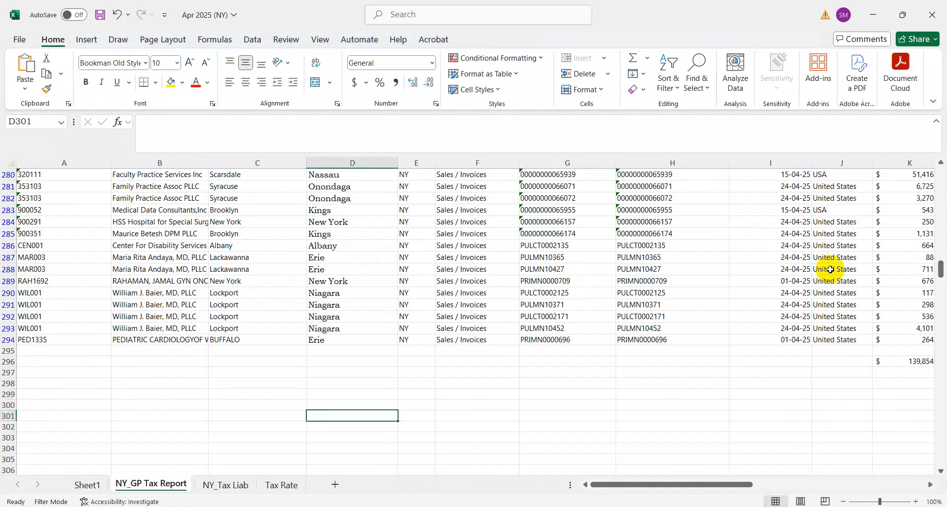
text(Mar)
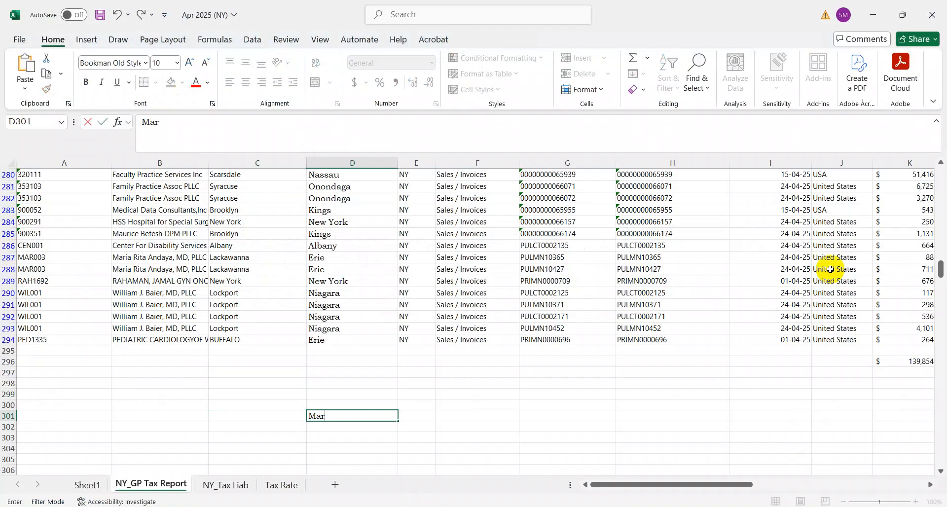
text(-May)
key(Return)
key(Up)
key(Left)
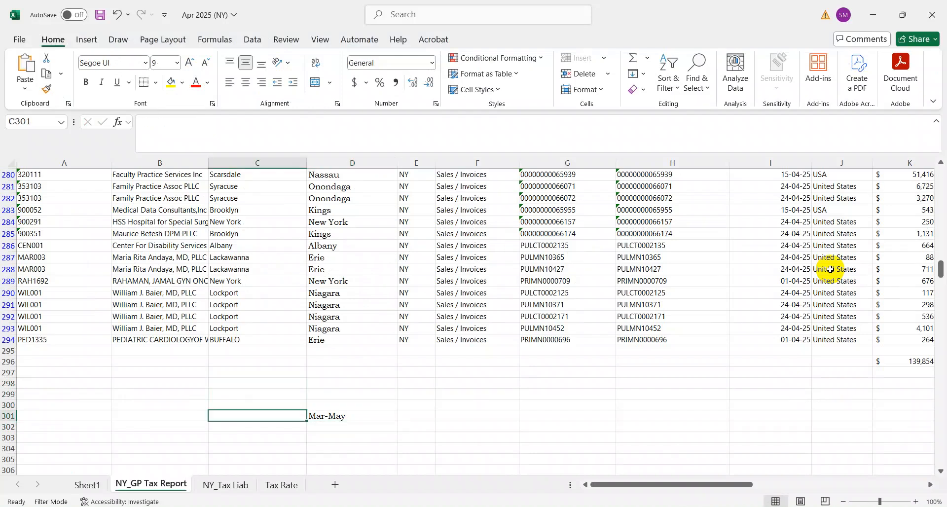
text(1st)
key(Return)
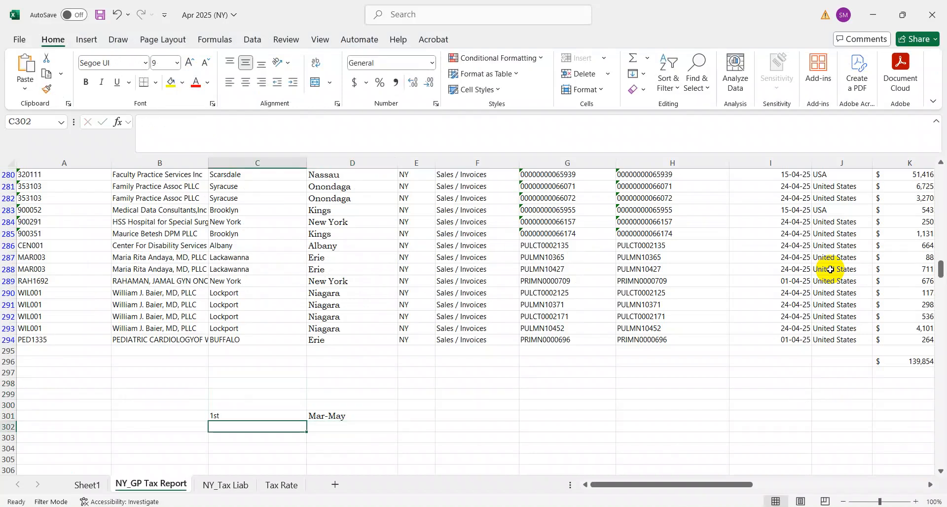
Step: Add the second quarter below the first, entering 2nd in C302 and Jun-Aug in D302
text(2nd)
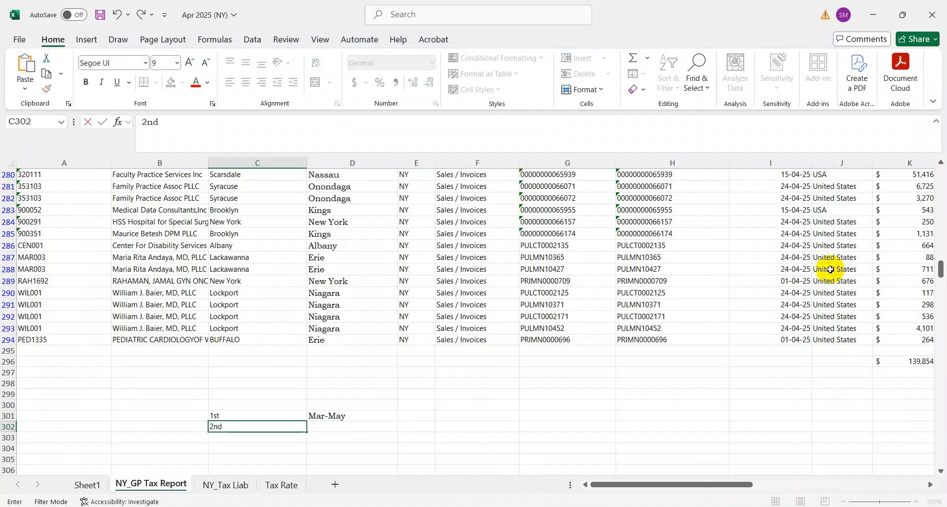
key(Return)
key(Up)
key(Right)
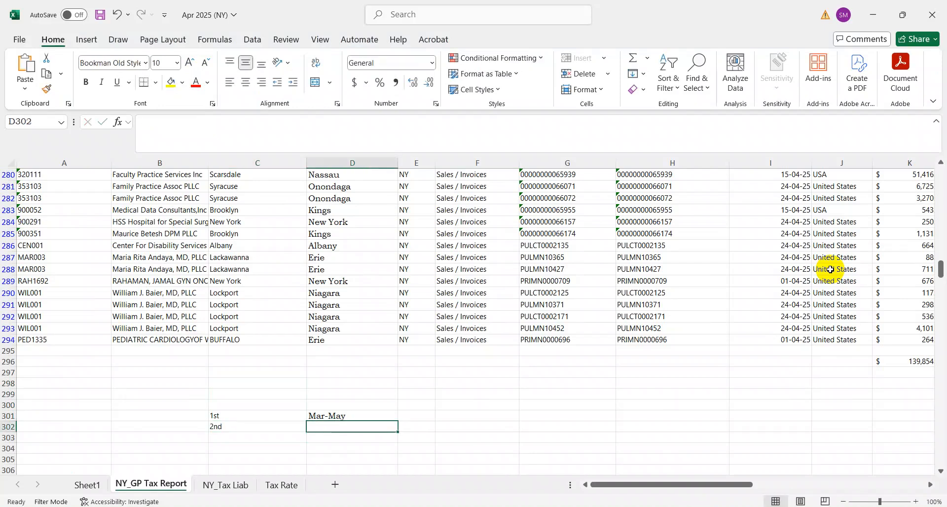
text(Jun-Aug)
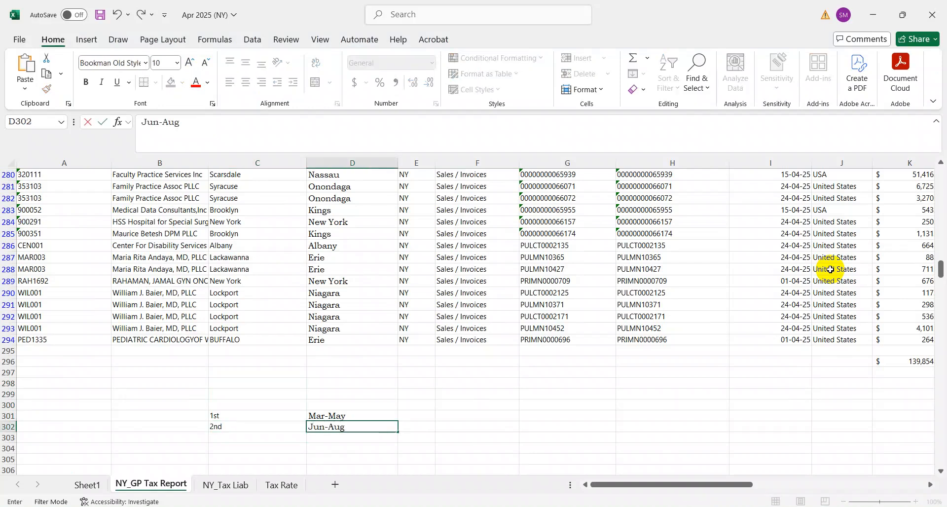
key(Return)
Step: Add the third quarter to the list, entering 3rd in C303 and Sep-Nov in D303
key(Up)
key(Up)
key(Down)
key(Down)
key(Left)
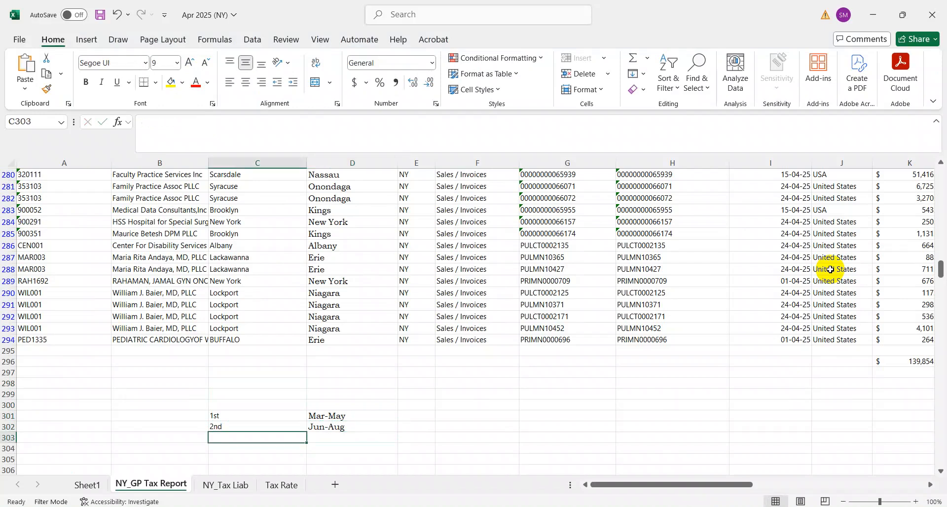
text(3rd)
key(Return)
key(Up)
key(Right)
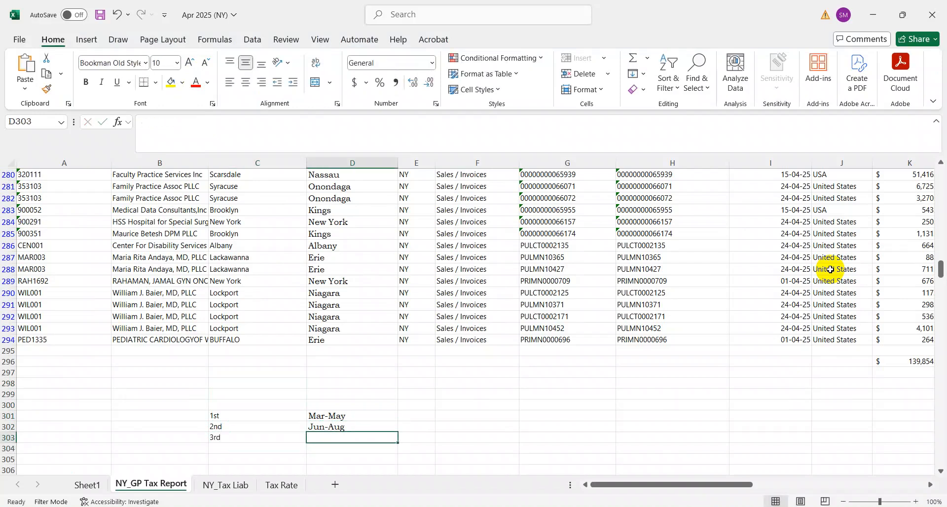
text(Sep)
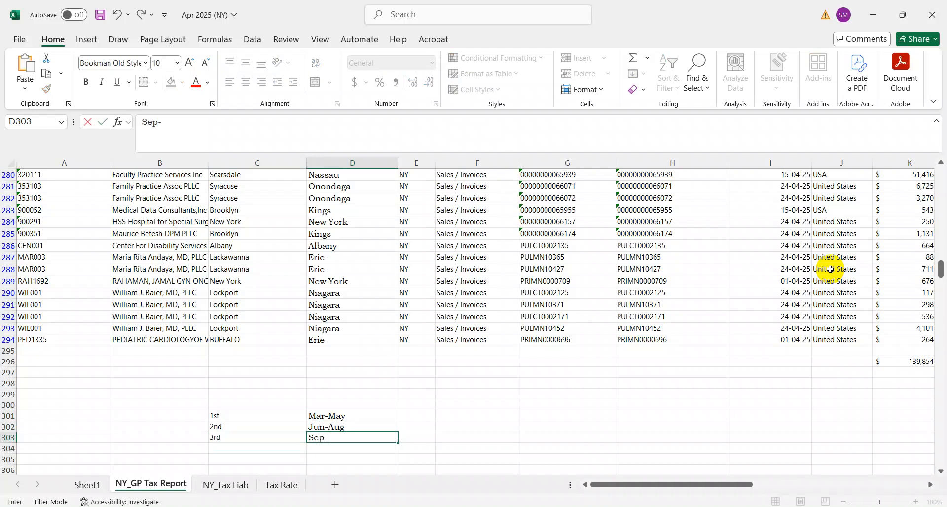
text(-Nov)
key(Return)
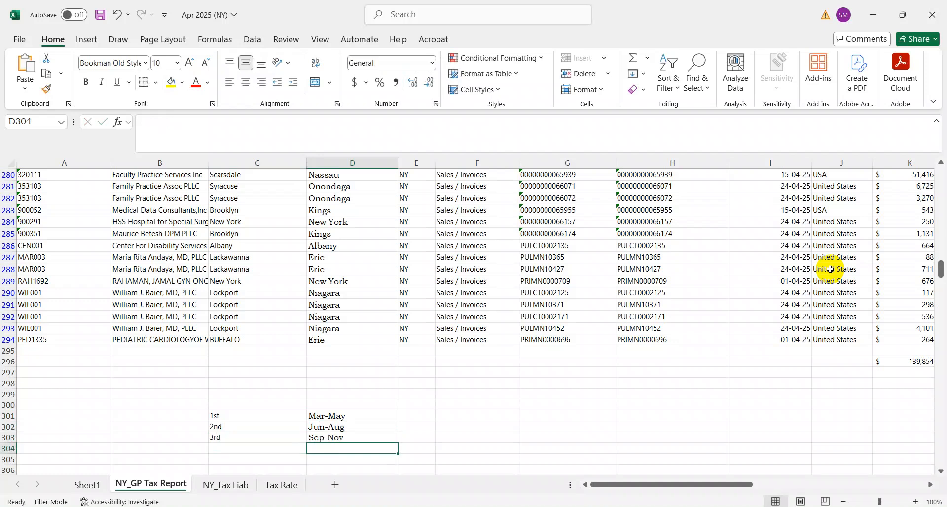
Step: Add the fourth quarter to the list, entering 4th in C304 and Dec-Feb in D304
key(Left)
text(4th)
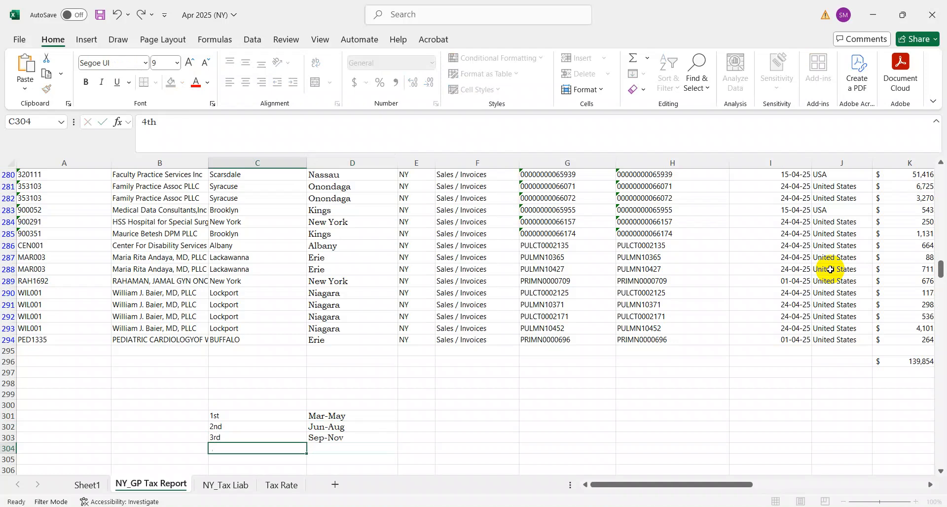
key(Tab)
text(Dec)
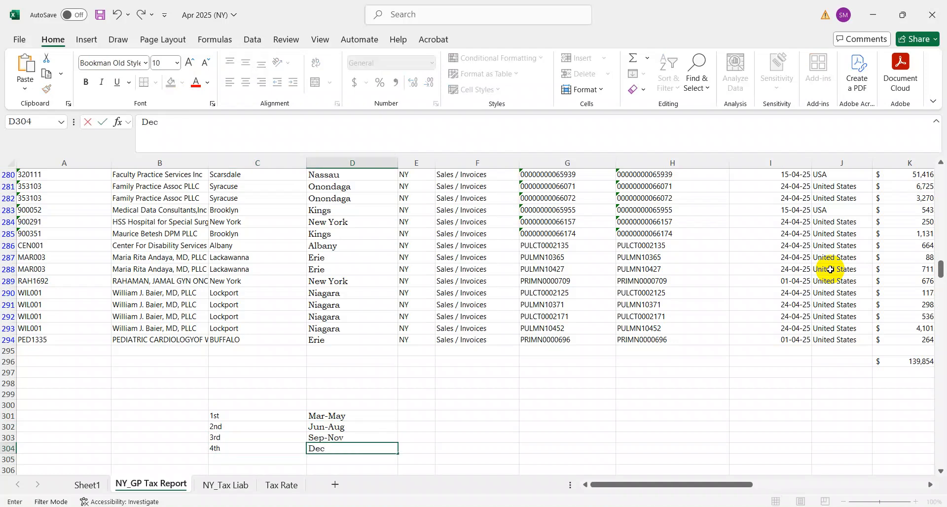
text(-Feb)
key(Return)
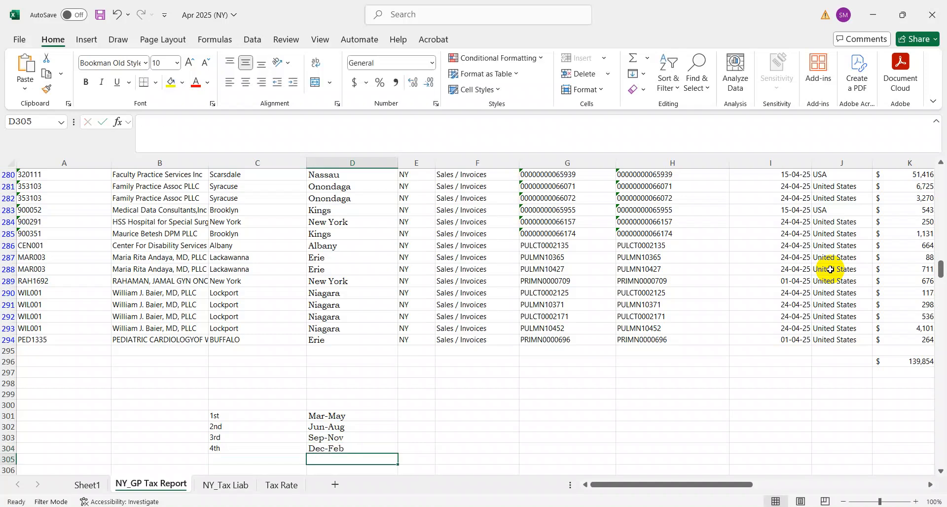
Step: Glance at the filing periods on the state's site, return to the workbook and enter June in E301 beside Mar-May
key(alt+Tab)
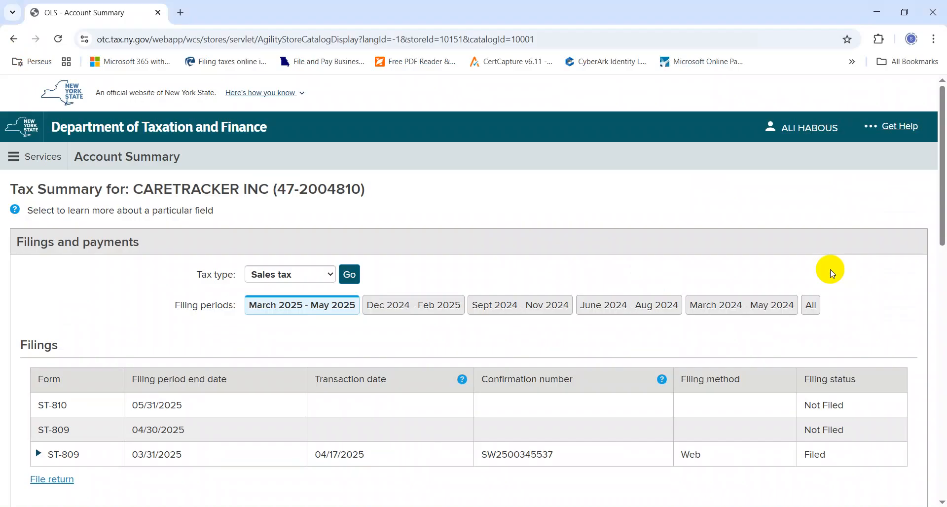
key(alt+Tab)
key(Up)
key(Up)
key(Up)
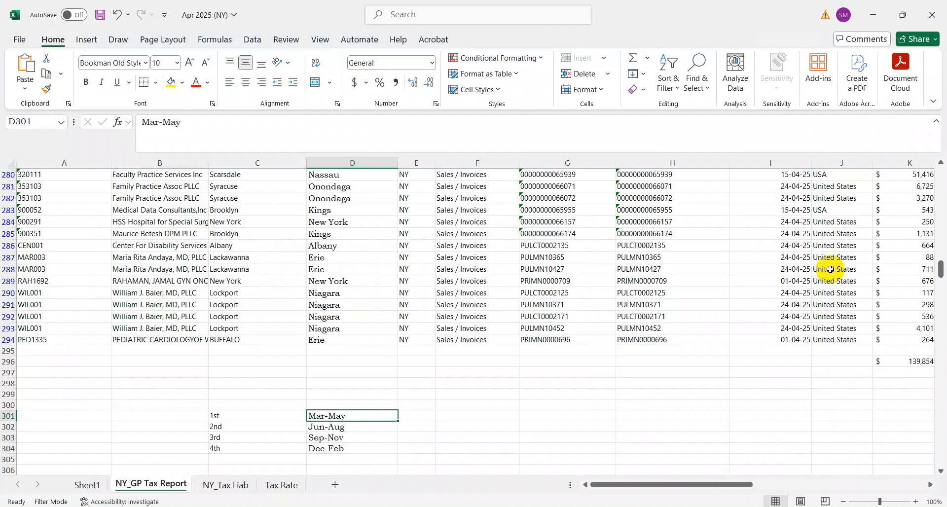
key(Right)
key(Left)
key(Left)
key(Right)
key(Right)
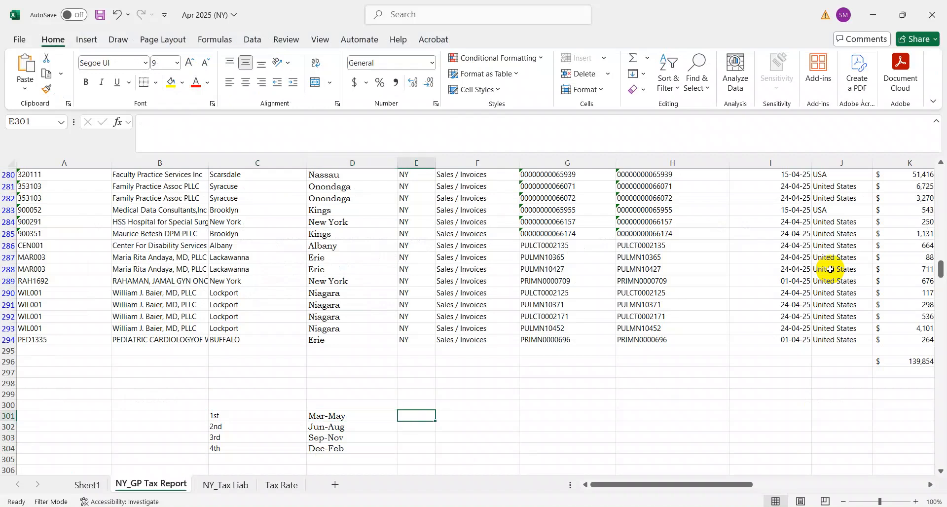
text(Ju)
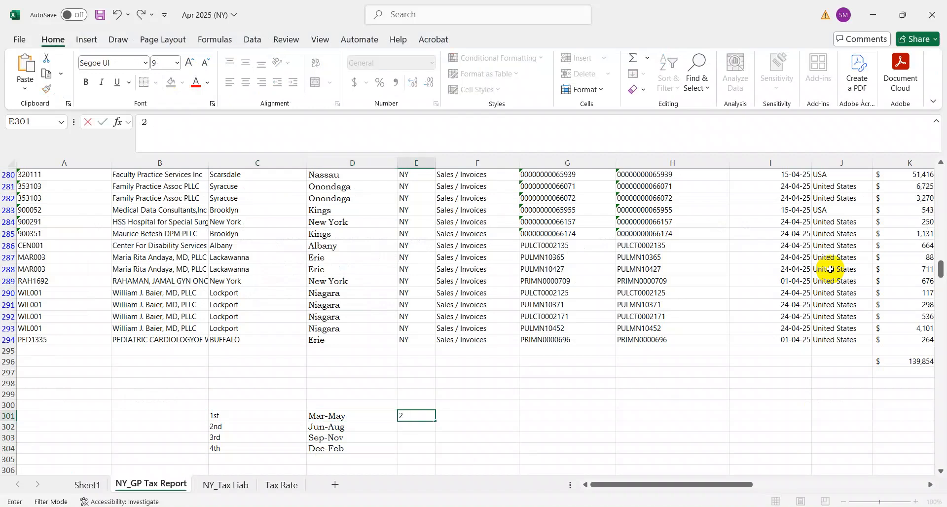
text(ne)
key(Return)
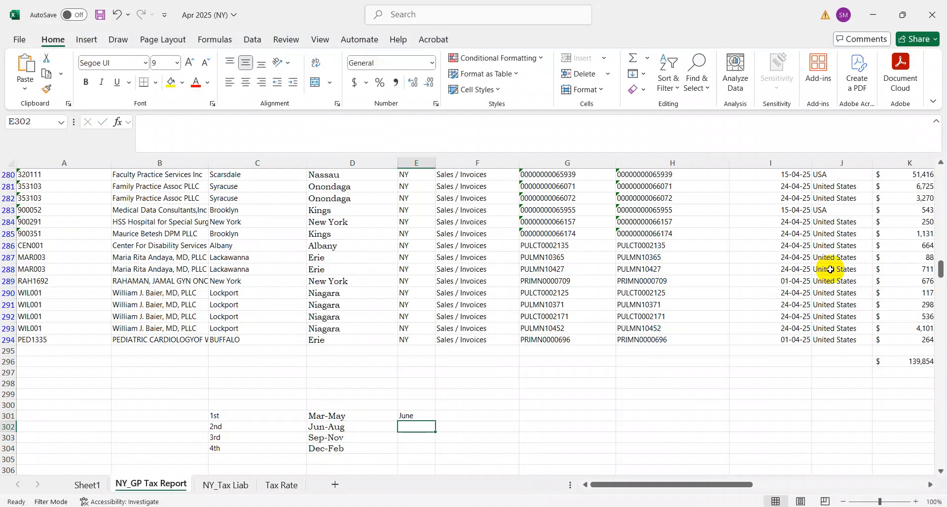
Step: Enter Sep, Dec and Mar in E302 to E304 as the filing months of the second, third and fourth quarters
text(Sep)
key(Return)
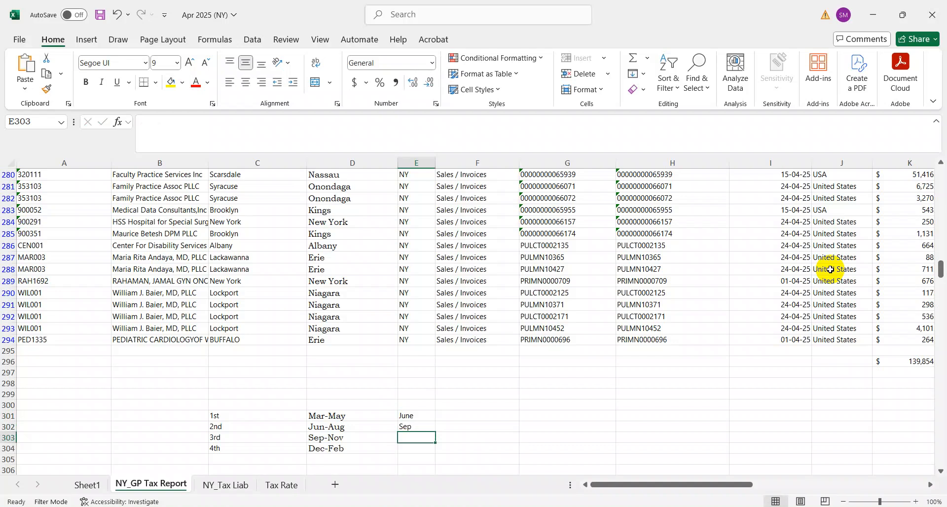
text(Dec)
key(Return)
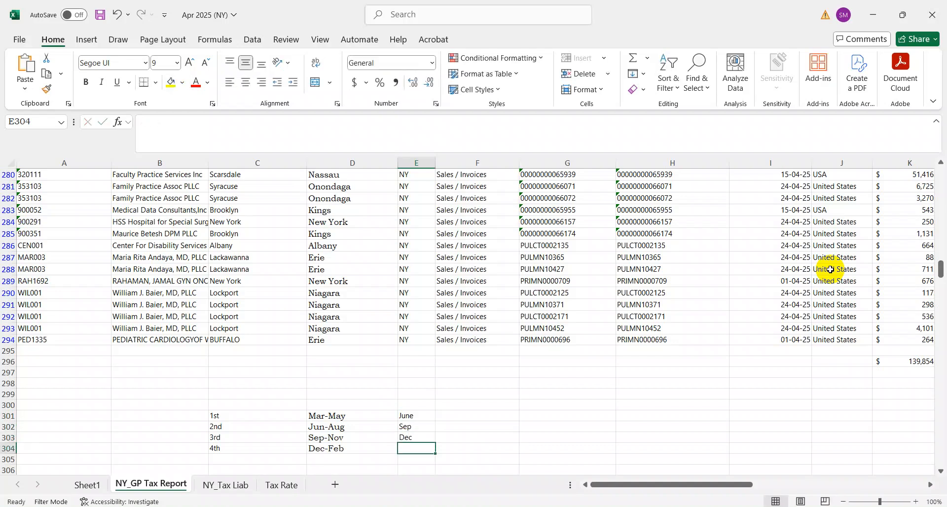
text(Mar)
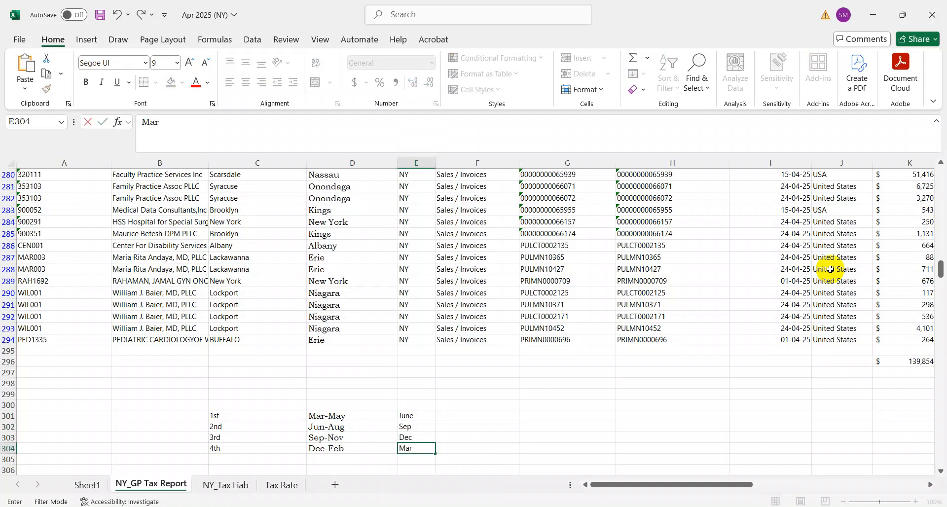
key(Return)
Step: Highlight the quarter list in C301:E304 to review the quarters with their filing months
key(Up)
key(Up)
key(Up)
key(Up)
key(Left)
key(Left)
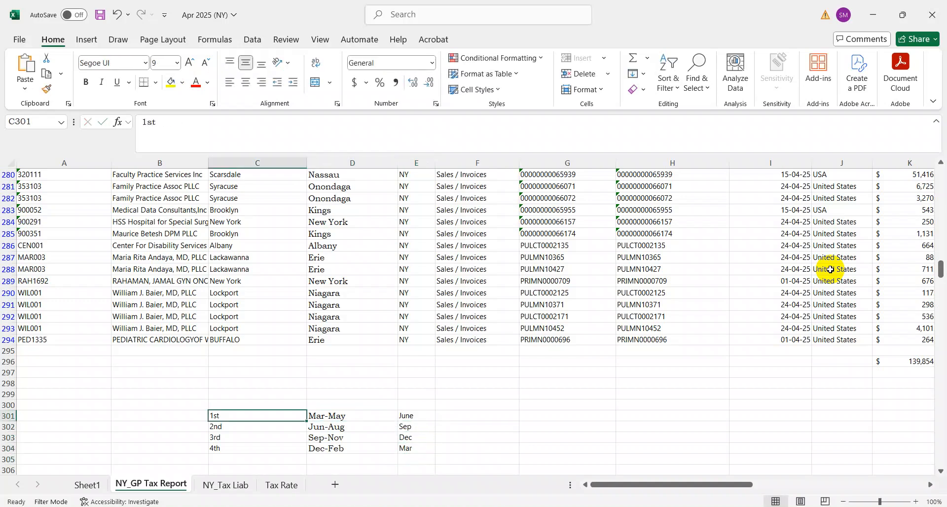
key(shift+Right)
key(shift+Right)
key(shift+Down)
key(shift+Down)
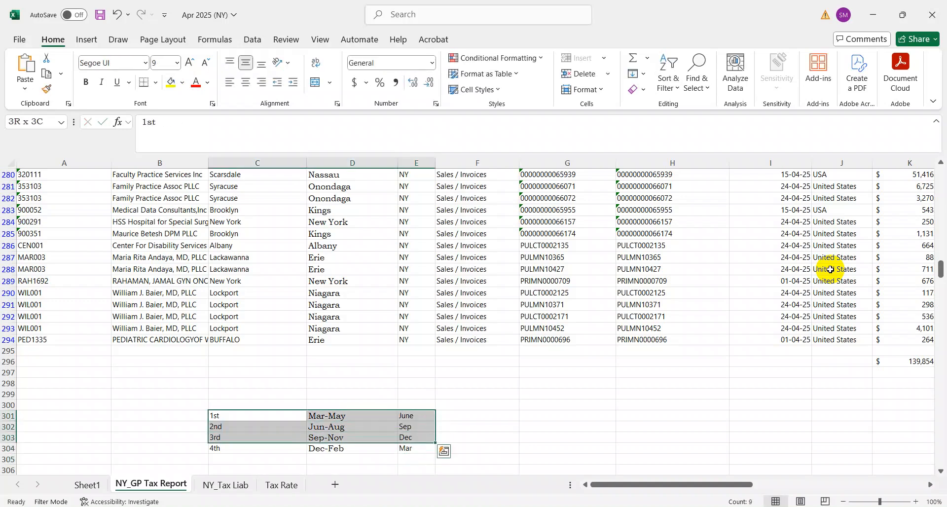
key(shift+Down)
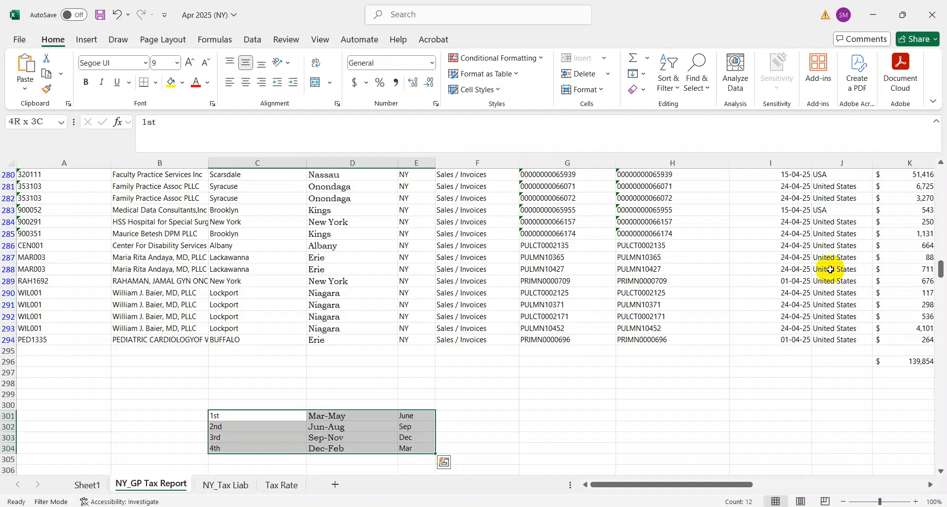
key(Up)
key(Right)
key(Left)
key(Left)
key(Right)
key(Down)
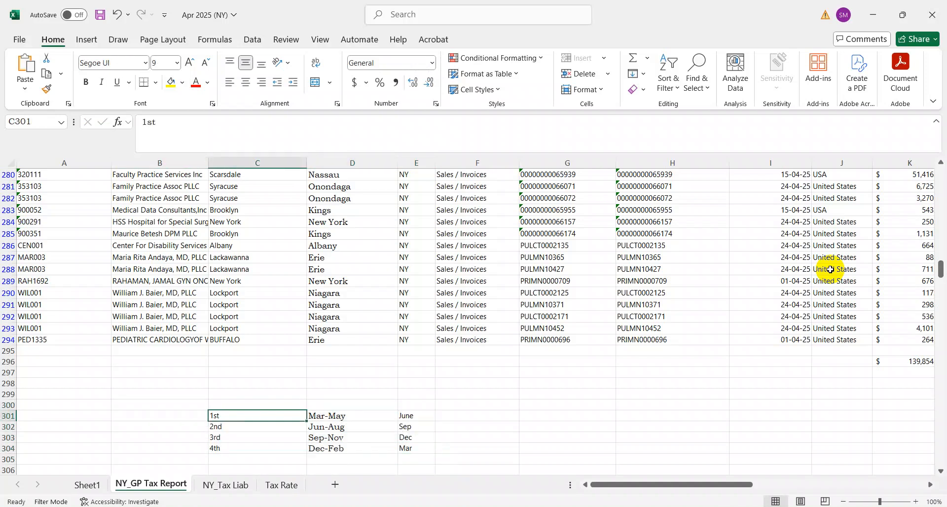
Step: Clear the whole quarter list from C301:E304
key(shift+Right)
key(shift+Down)
key(shift+Right)
key(shift+Down)
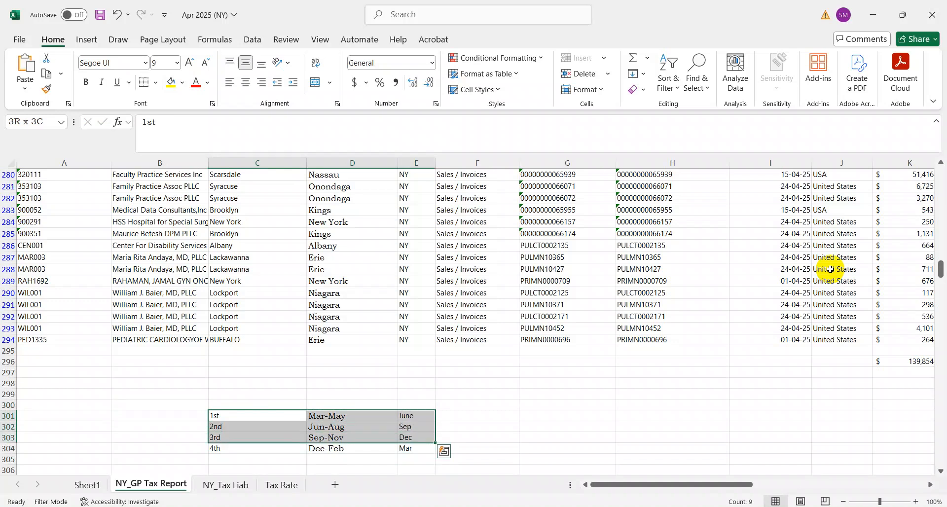
key(shift+Down)
key(Delete)
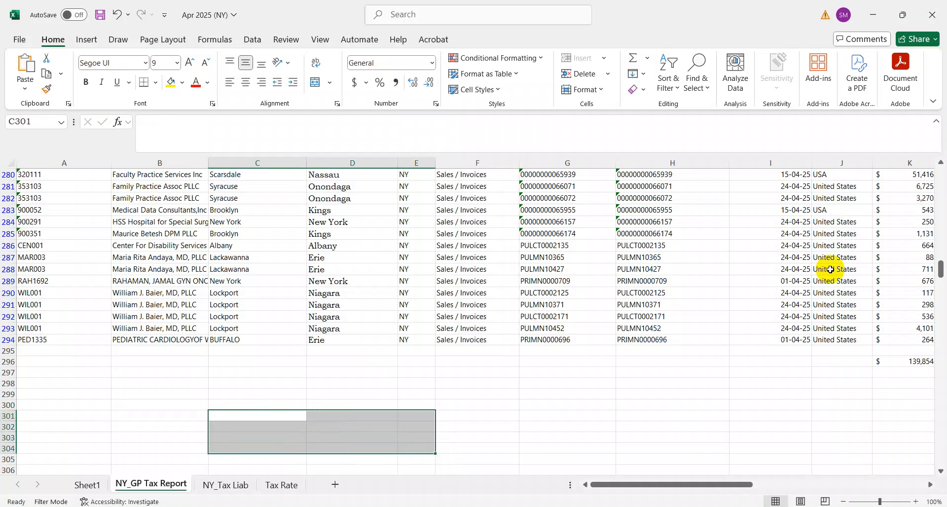
key(ctrl+Up)
Step: Switch to the state's Account Summary in Chrome, check the ST-810 and ST-809 period end dates and open return filing
key(alt+Tab)
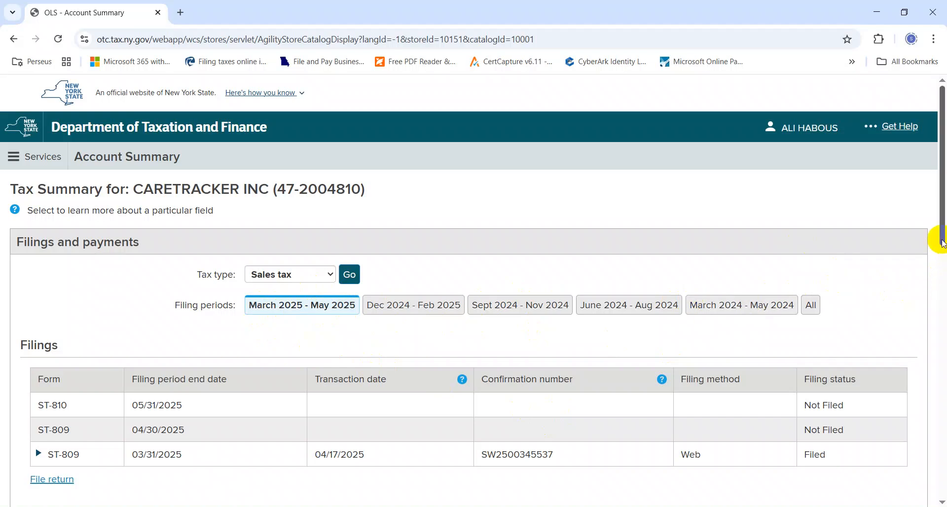
drag(944, 243, 940, 304)
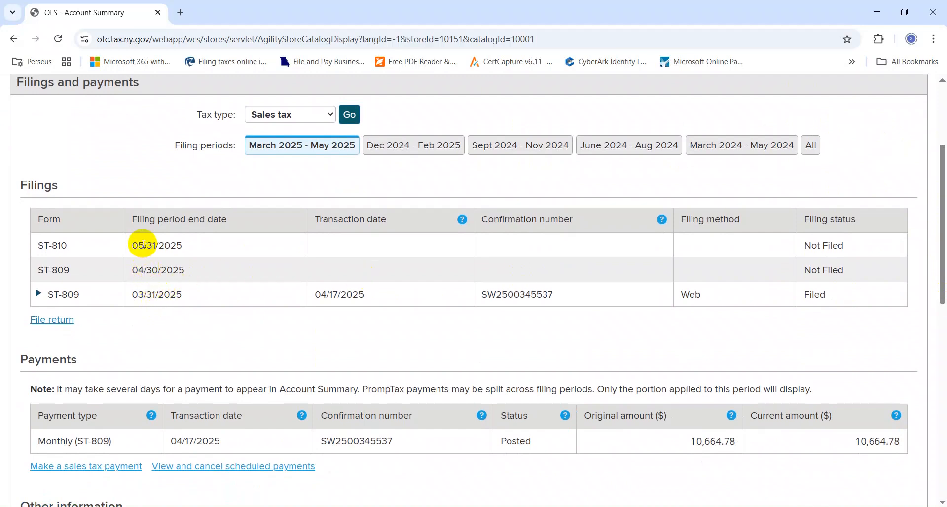
drag(197, 252, 132, 248)
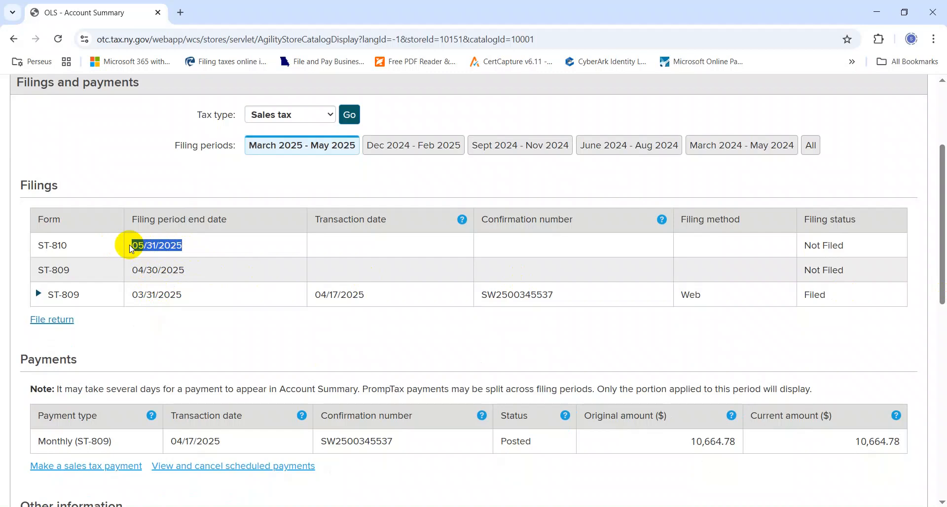
drag(192, 271, 127, 270)
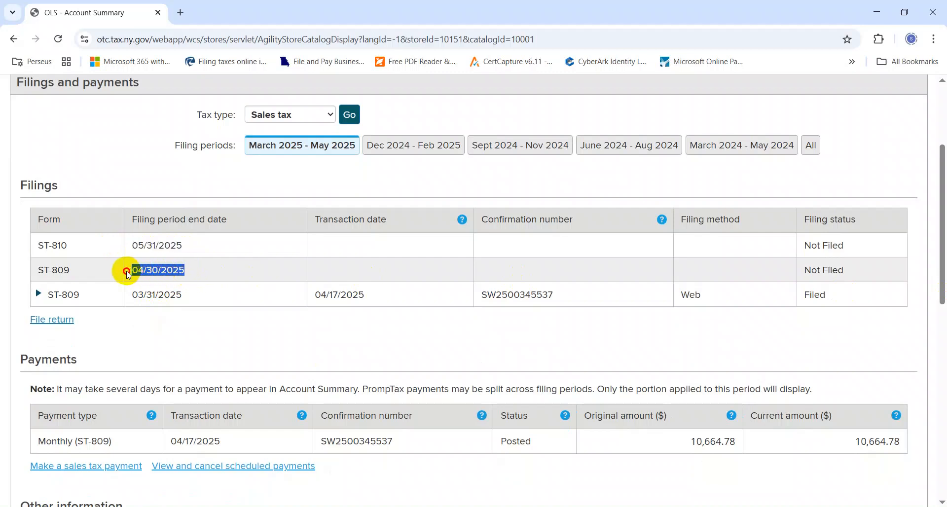
click(50, 321)
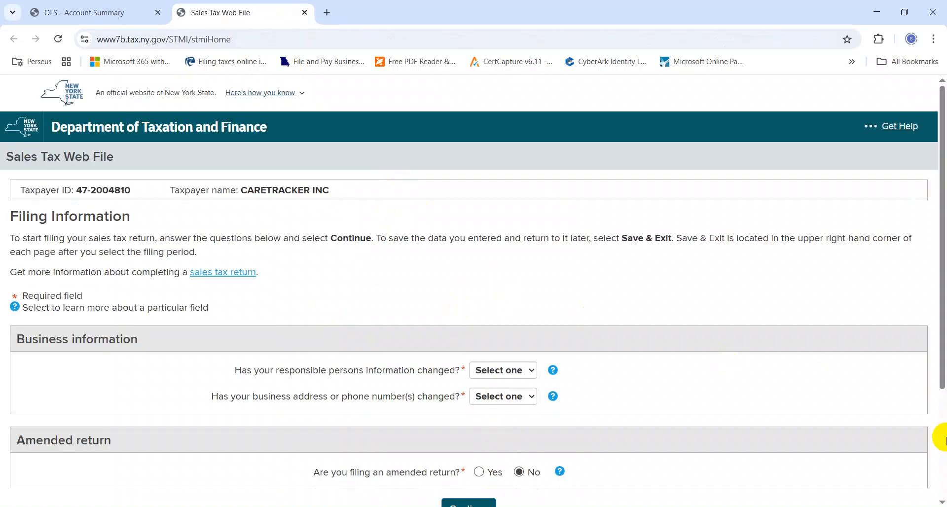
Step: Answer No to both the responsible persons and business address change questions and continue to the form selection
scroll(944, 439, down, 3)
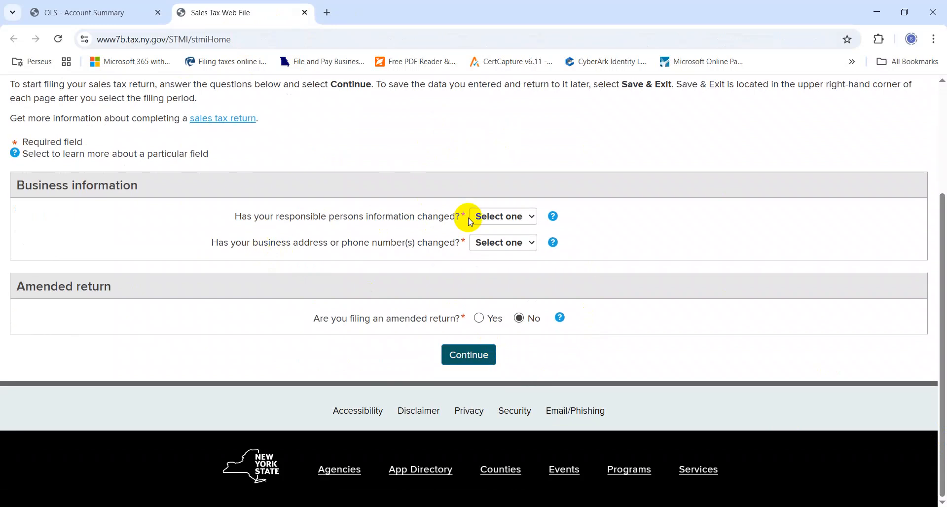
click(501, 216)
click(492, 268)
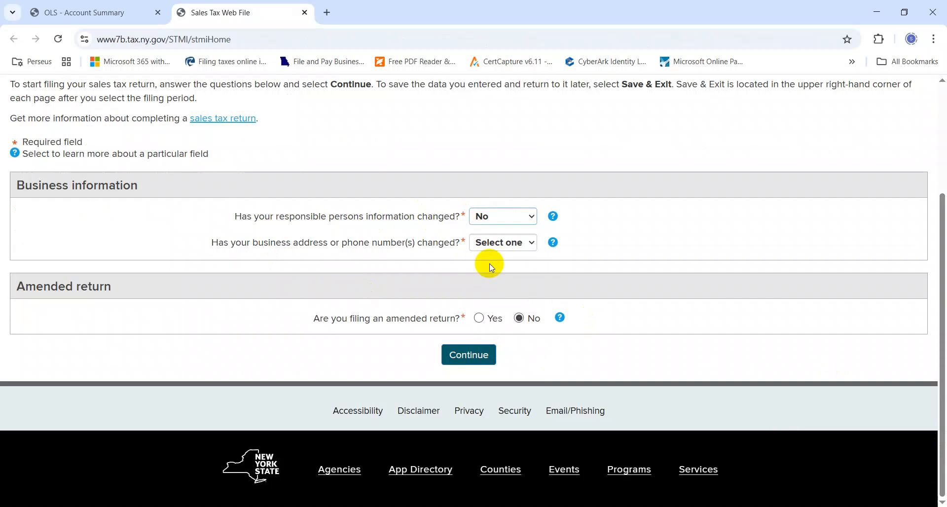
click(491, 242)
click(488, 293)
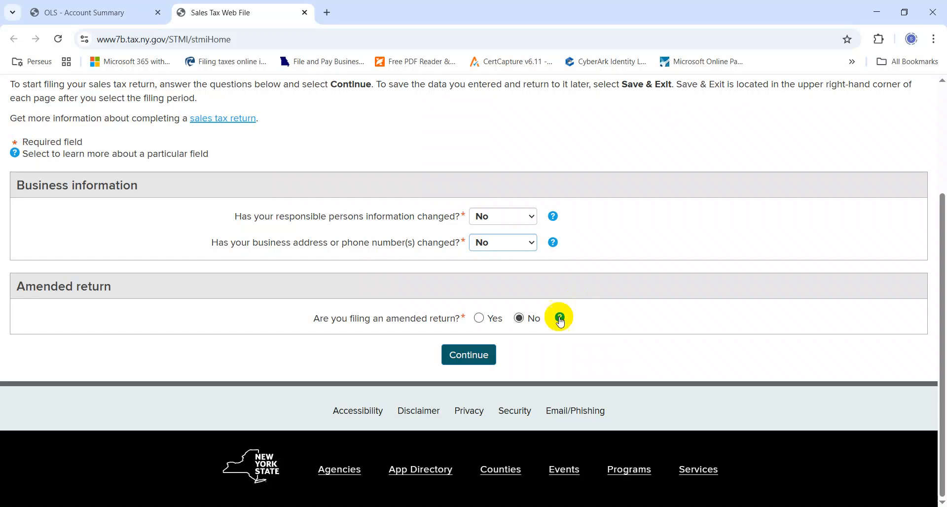
click(487, 354)
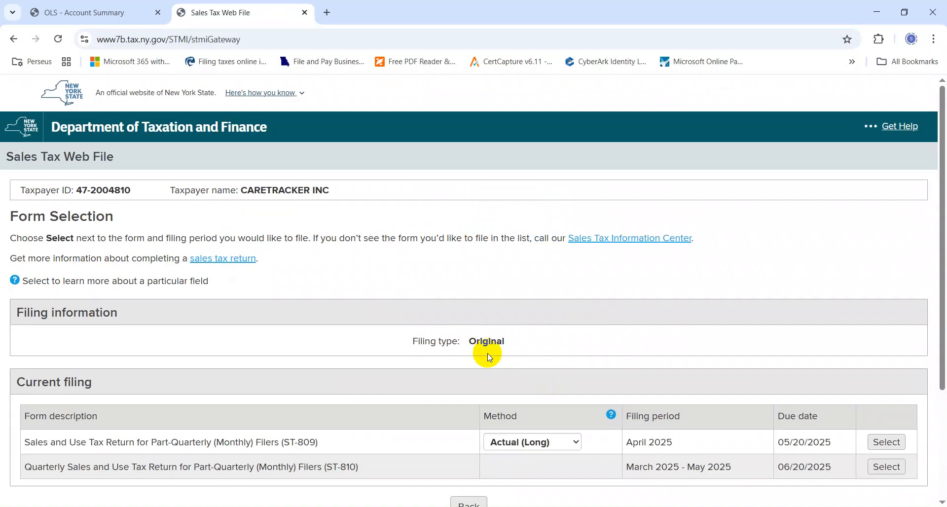
Step: Examine the ST-809 and ST-810 entries under Current filing and compare their filing periods
drag(941, 254, 941, 342)
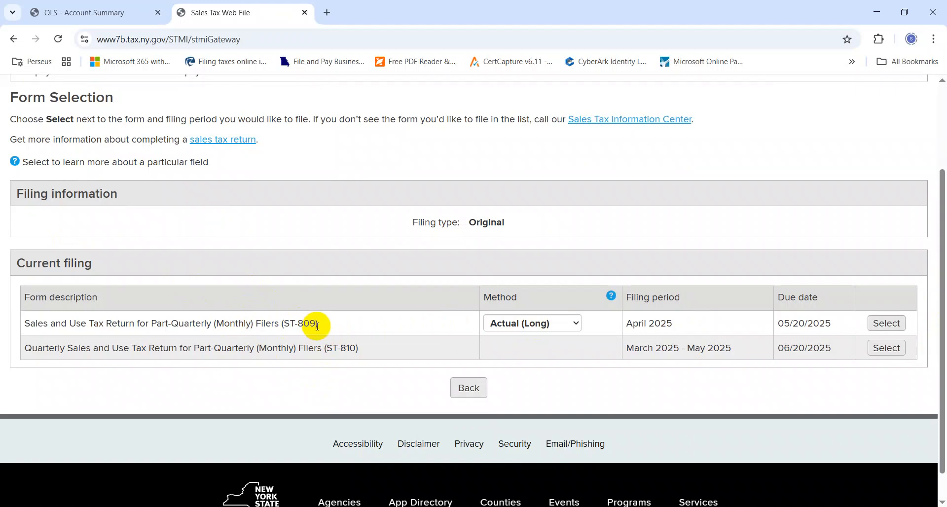
drag(316, 326, 285, 324)
drag(357, 349, 326, 347)
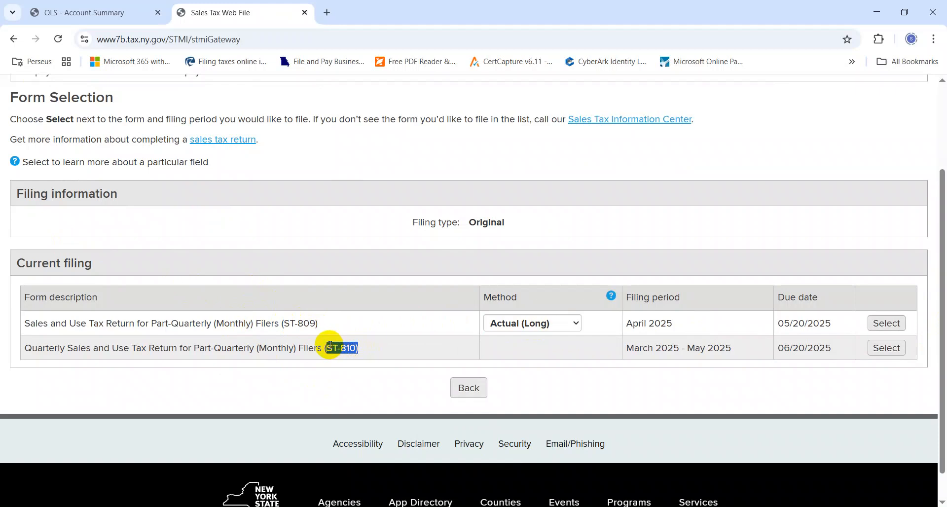
click(347, 327)
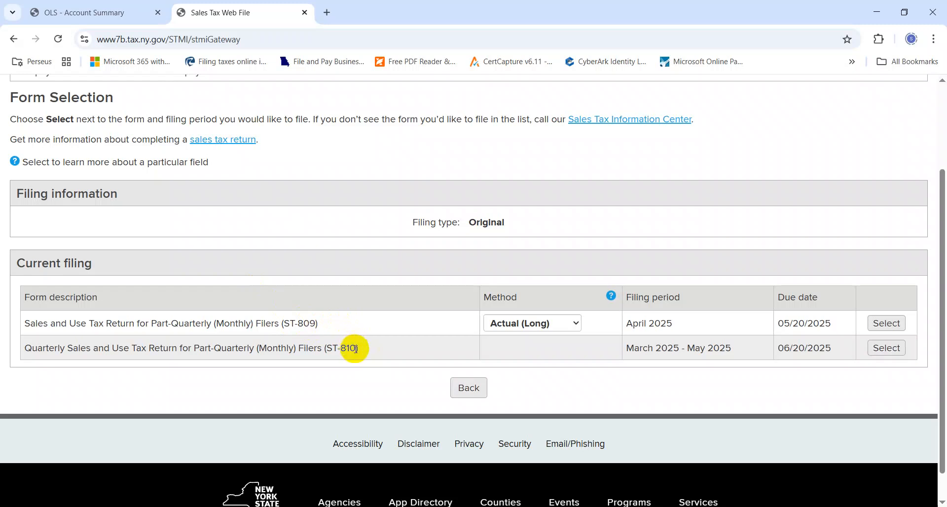
drag(355, 349, 324, 349)
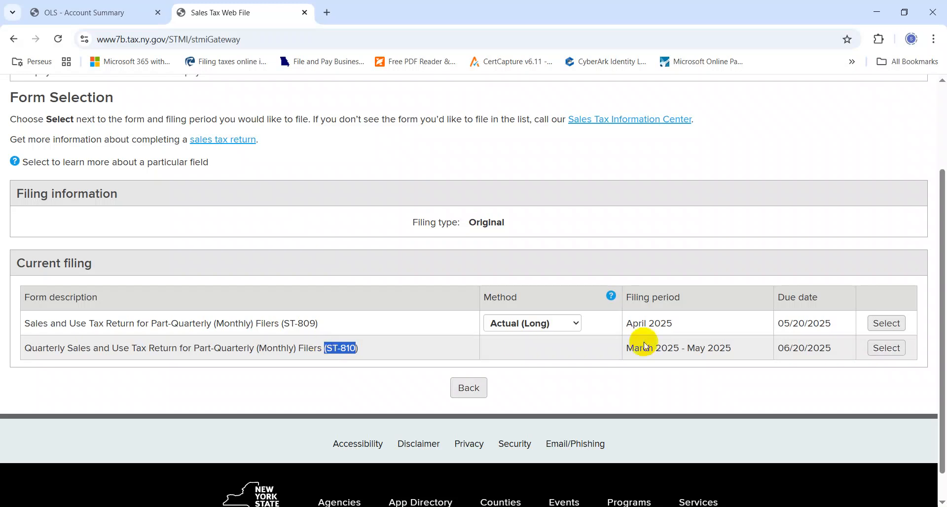
drag(673, 324, 629, 324)
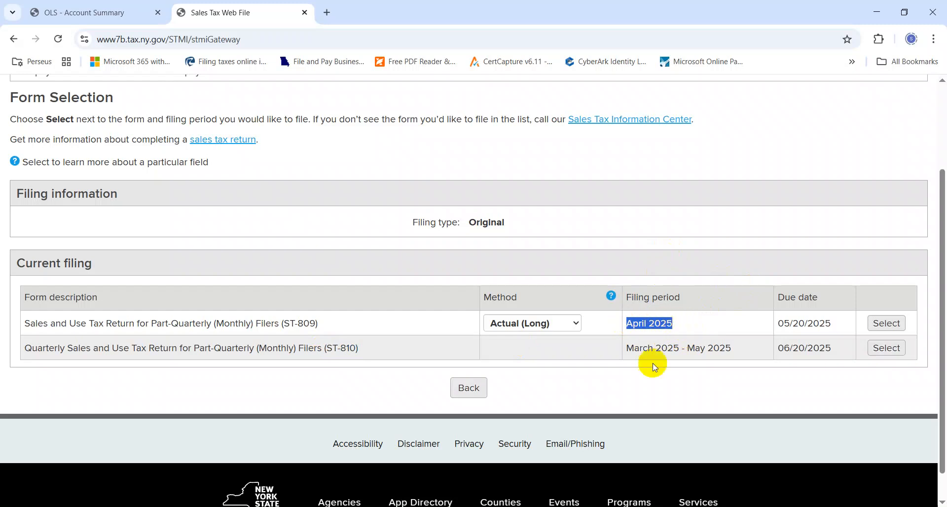
drag(735, 348, 629, 357)
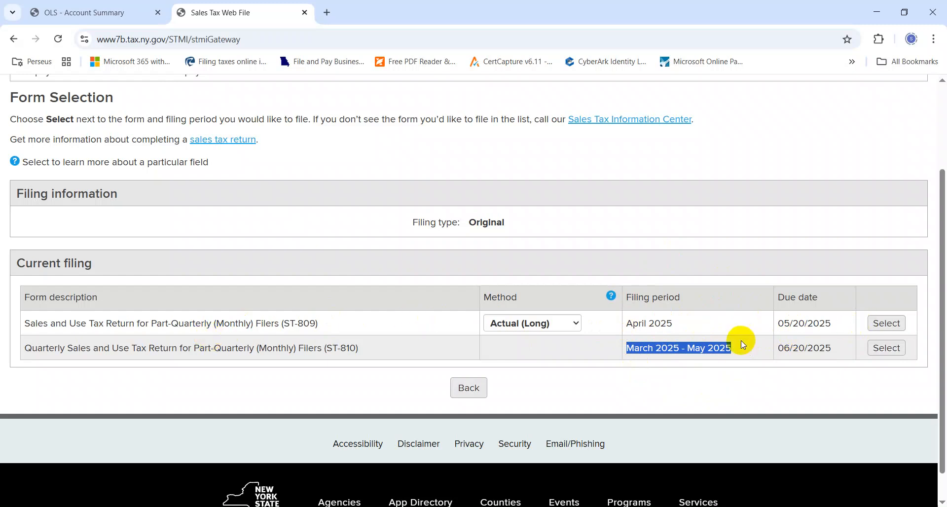
Step: Open the April 2025 ST-809 return with the Actual (Long) method and activate the Total gross sales and services field
click(889, 323)
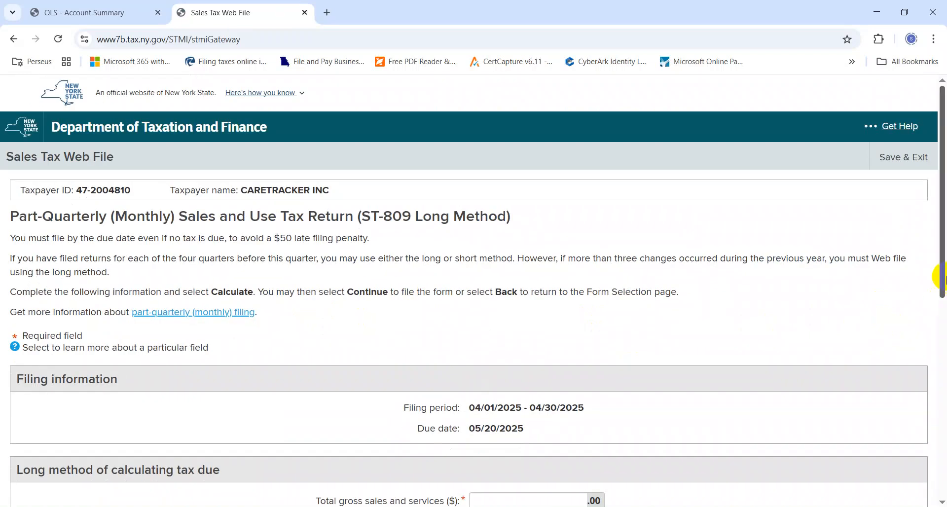
drag(941, 275, 941, 371)
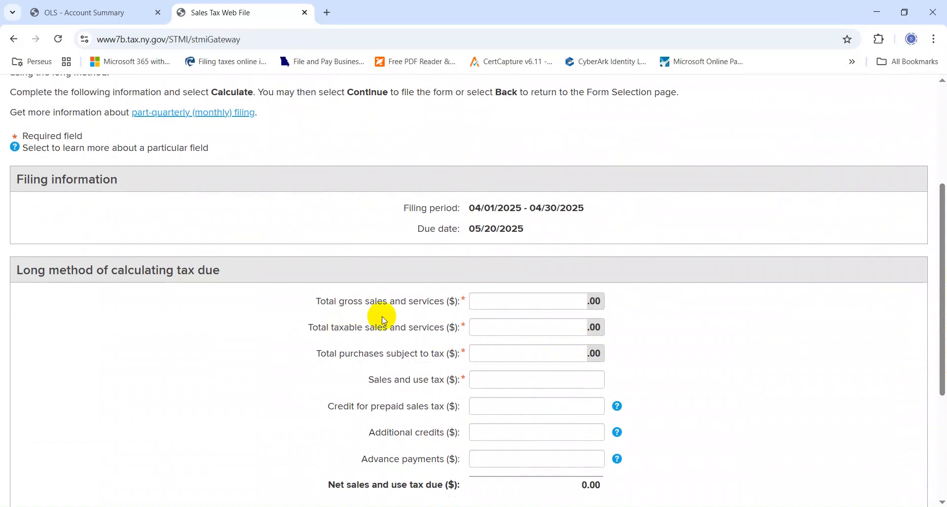
click(526, 304)
Step: Switch to the Apr 2025 (NY) Excel workbook and copy the Sales Amount subtotal in K296 of the NY_GP Tax Report sheet
key(alt+Tab)
key(ctrl+Up)
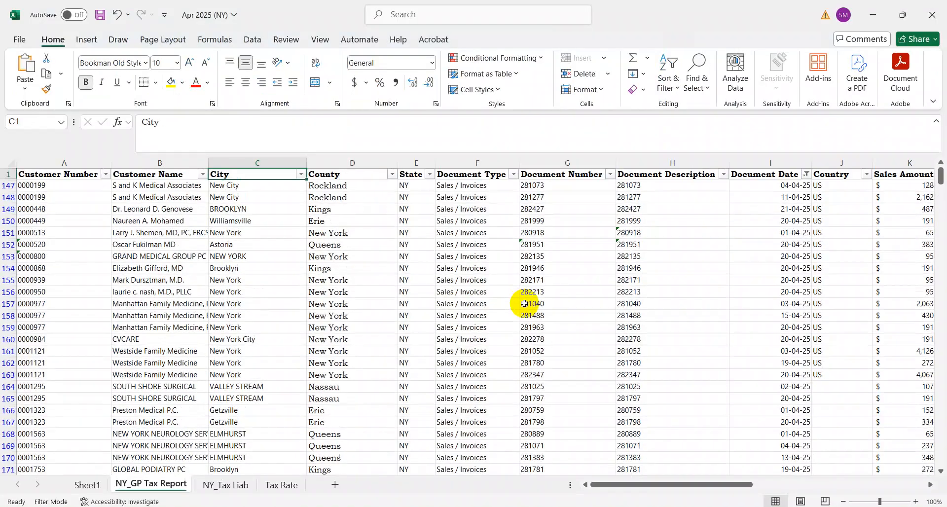
key(ctrl+Down)
key(Right)
key(Right)
key(Right)
key(Right)
key(Right)
key(Right)
key(Right)
key(Right)
key(Right)
key(Down)
key(Down)
key(Down)
key(Down)
key(Down)
key(Down)
key(Down)
key(Down)
key(Down)
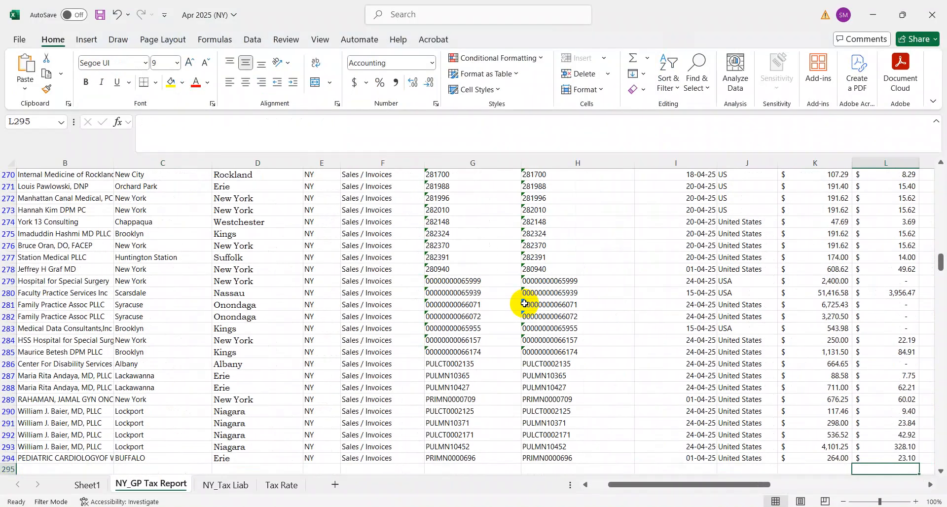
key(Left)
key(ctrl+Up)
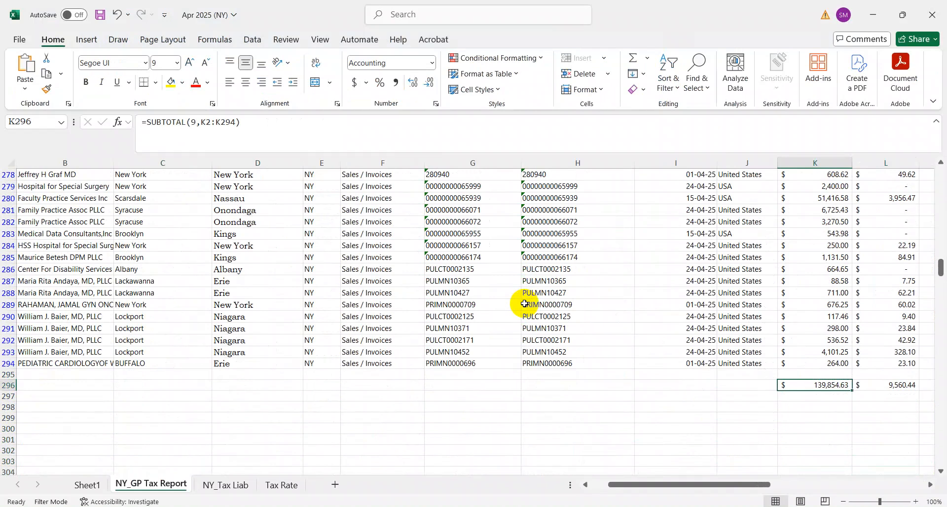
key(ctrl+c)
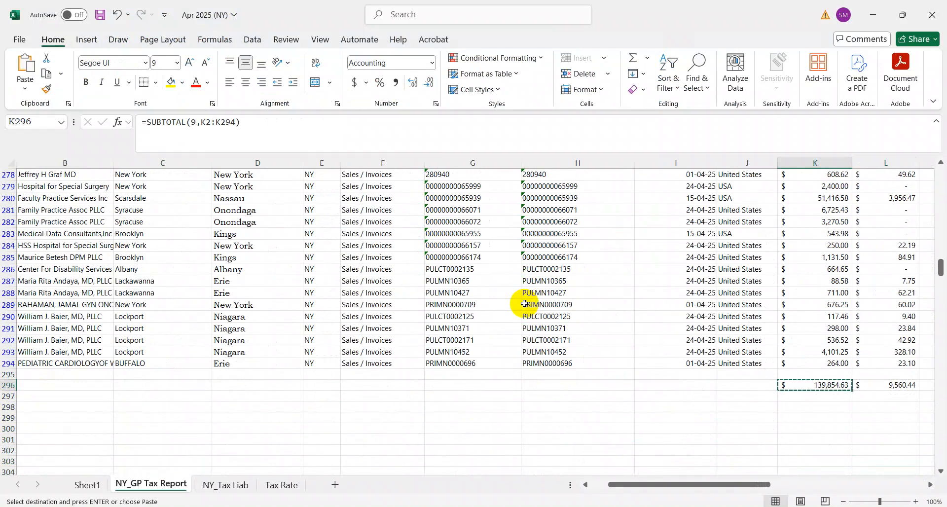
Step: Return to the ST-809 form in the browser and set Total gross sales and services to the rounded whole-dollar amount 139855
key(alt+Tab)
key(ctrl+v)
key(Tab)
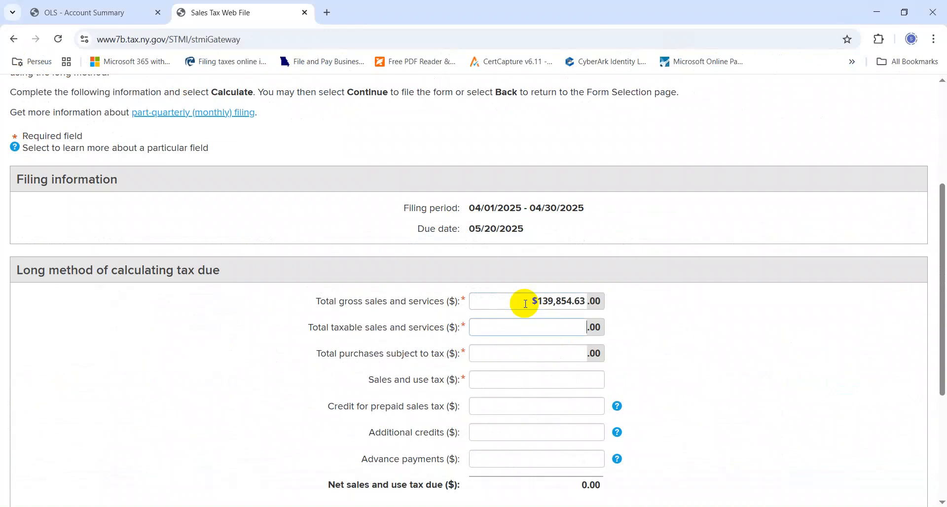
key(shift+Tab)
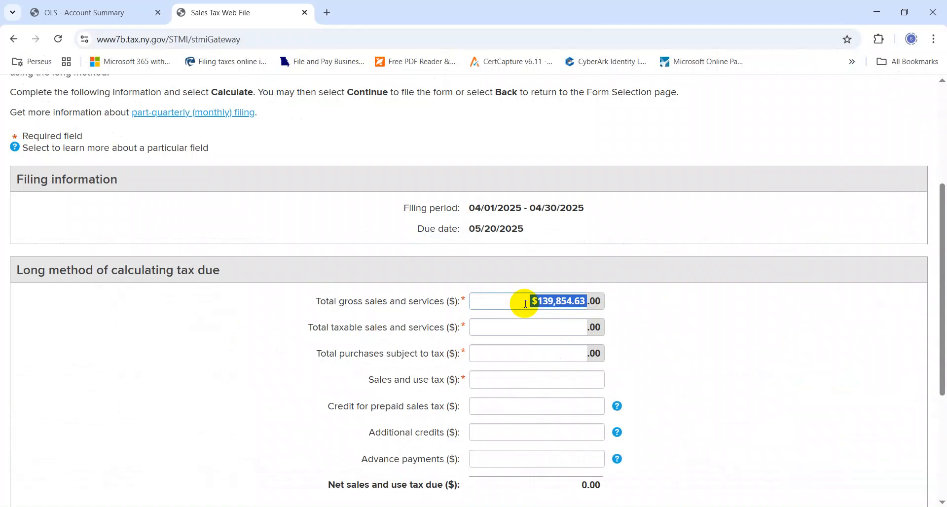
text(139,85)
text(4)
key(alt+Tab)
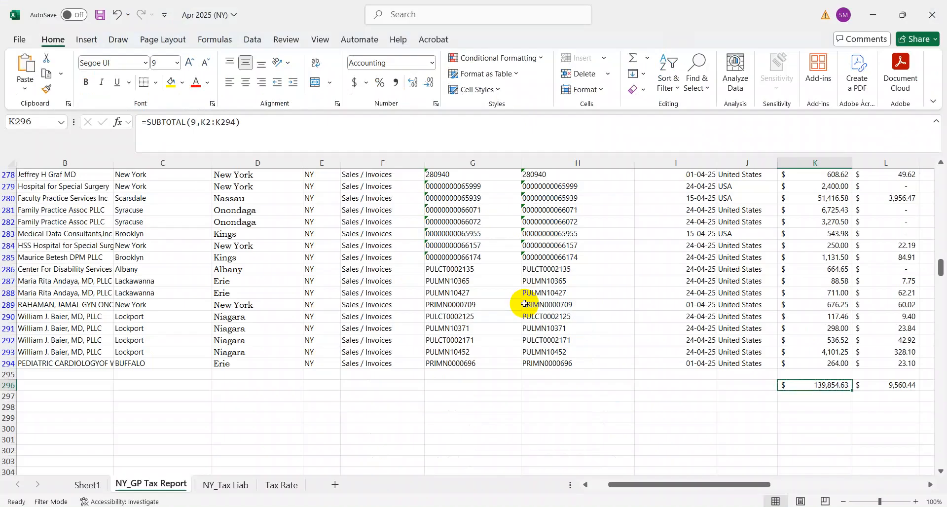
key(alt+Tab)
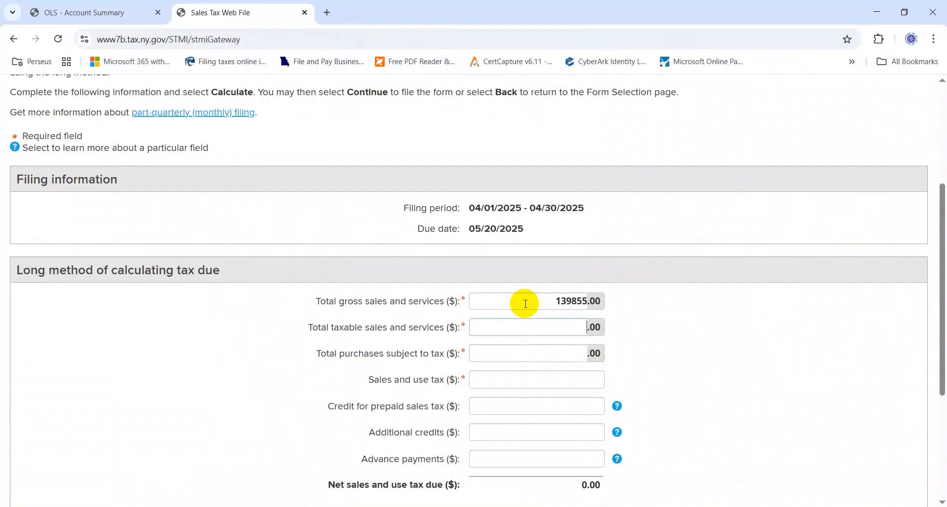
Step: Switch to the Apr 2025 (NY) workbook and examine the Taxable Sales subtotal and the formula behind the first visible Taxable Sales value
key(alt+Tab)
key(Right)
key(Left)
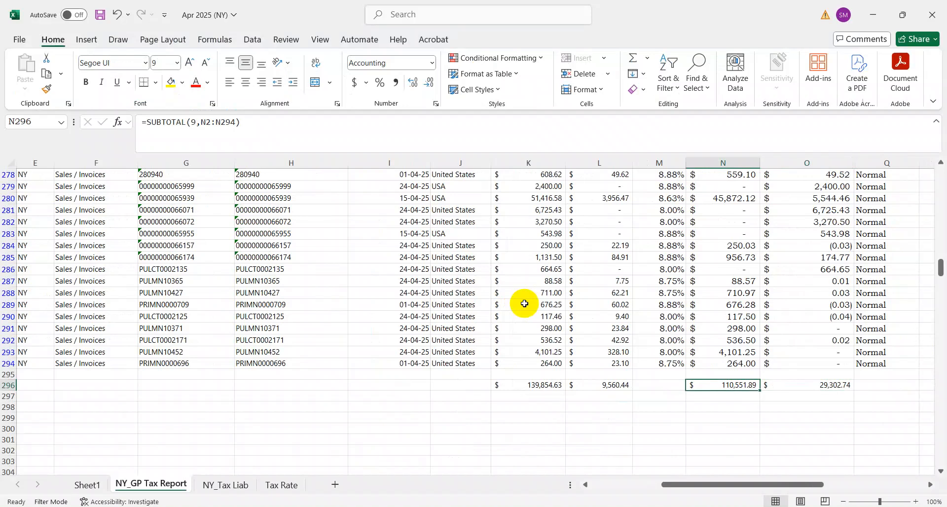
key(ctrl+Up)
key(ctrl+Up)
key(ctrl+Down)
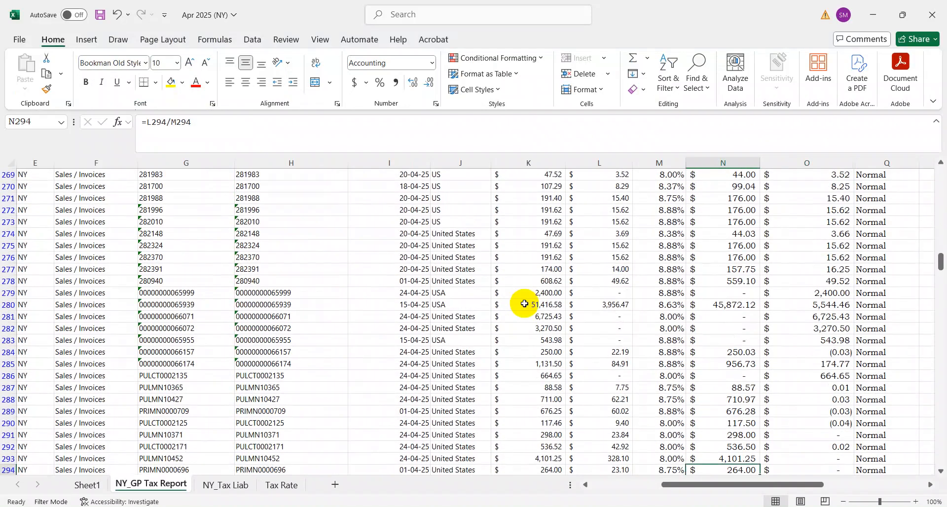
key(ctrl+Down)
key(ctrl+Up)
key(ctrl+Up)
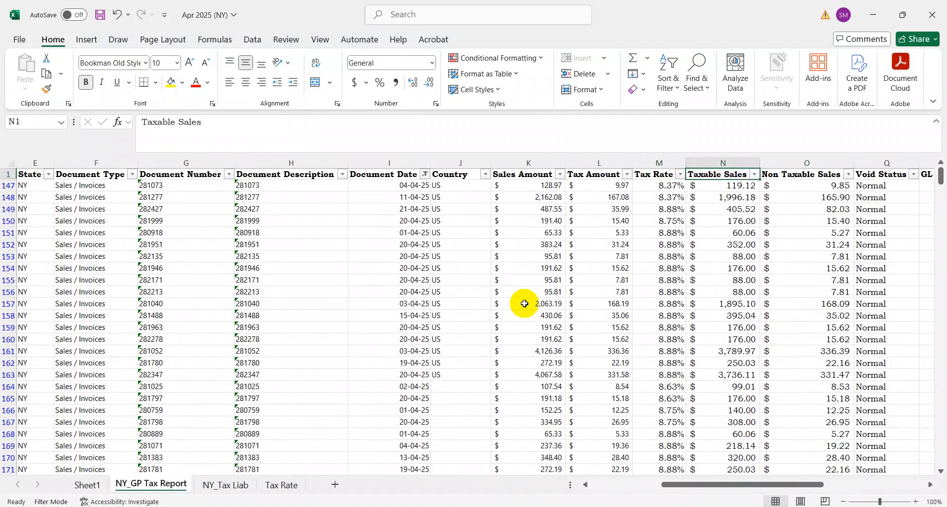
key(Down)
key(F2)
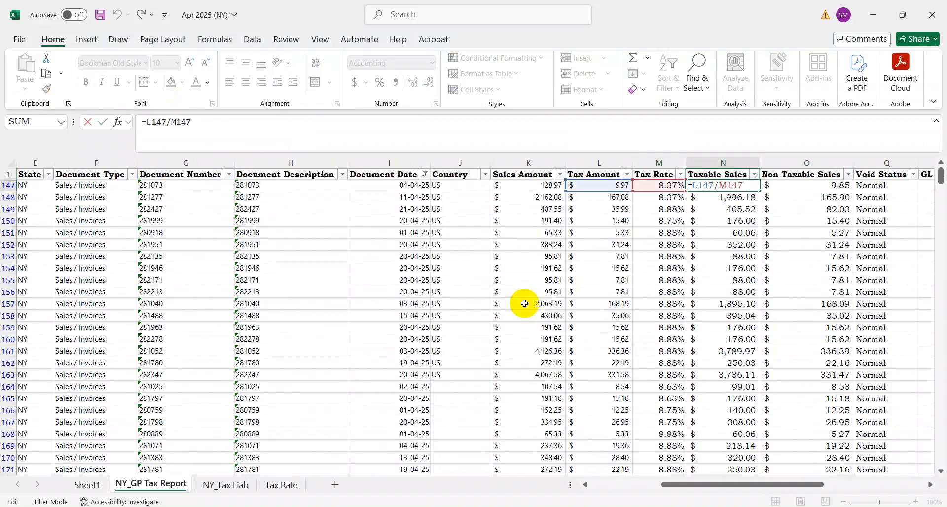
key(Escape)
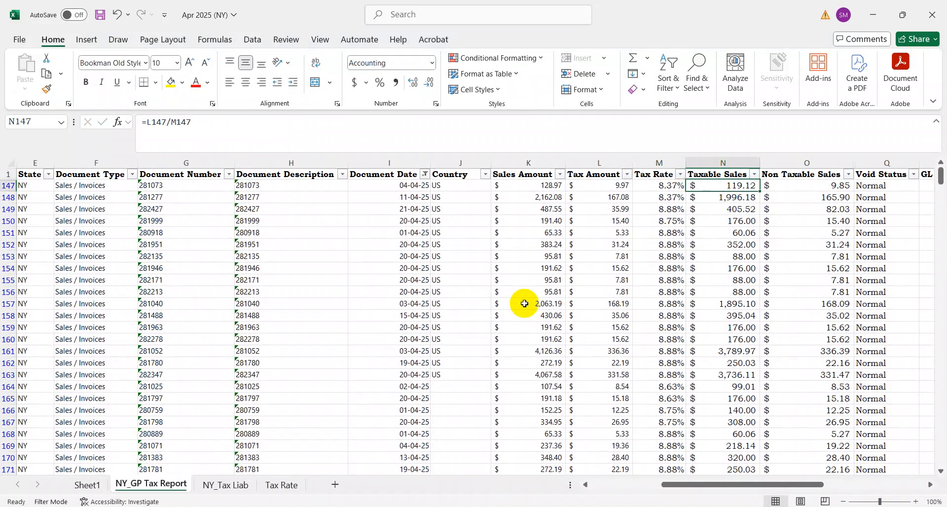
Step: Inspect the Tax Rate column's lookup formula in the tax report and the Tax Rate sheet it refers to
key(Left)
key(Up)
key(Down)
key(Up)
key(Down)
key(ctrl+Page_Down)
key(ctrl+Page_Down)
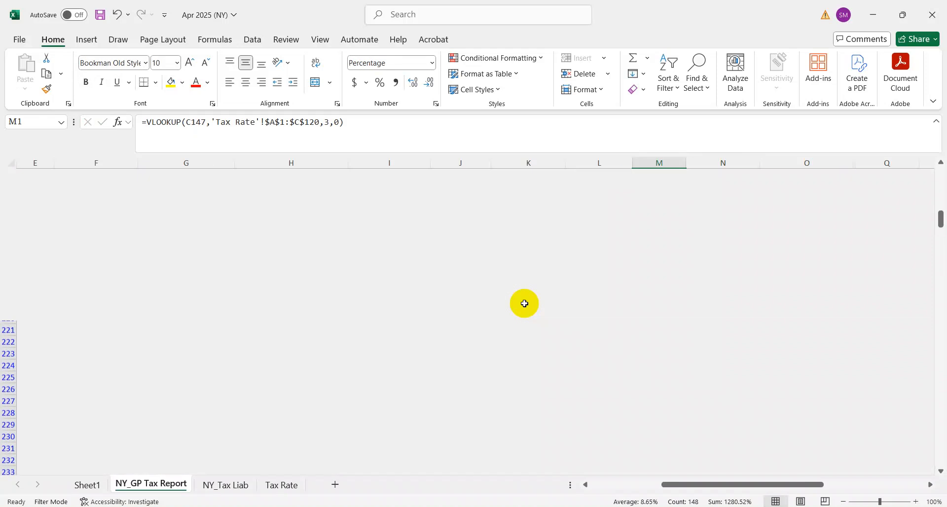
key(ctrl+Page_Up)
key(ctrl+Page_Up)
key(ctrl+Page_Down)
key(ctrl+Page_Down)
key(ctrl+Page_Up)
key(ctrl+Page_Up)
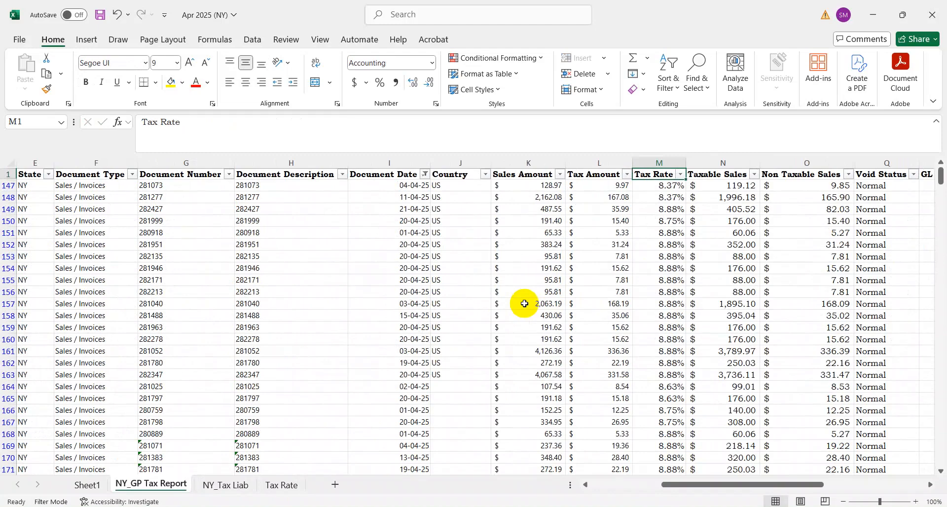
Step: Using the Taxable Sales subtotal in N296 of the workbook, enter 110552 as Total taxable sales and services in the ST-809 form
key(ctrl+Down)
key(Down)
key(Down)
key(Down)
key(Down)
key(Down)
key(Down)
key(Down)
key(Down)
key(Down)
key(Down)
key(Right)
key(ctrl+Up)
key(alt+Tab)
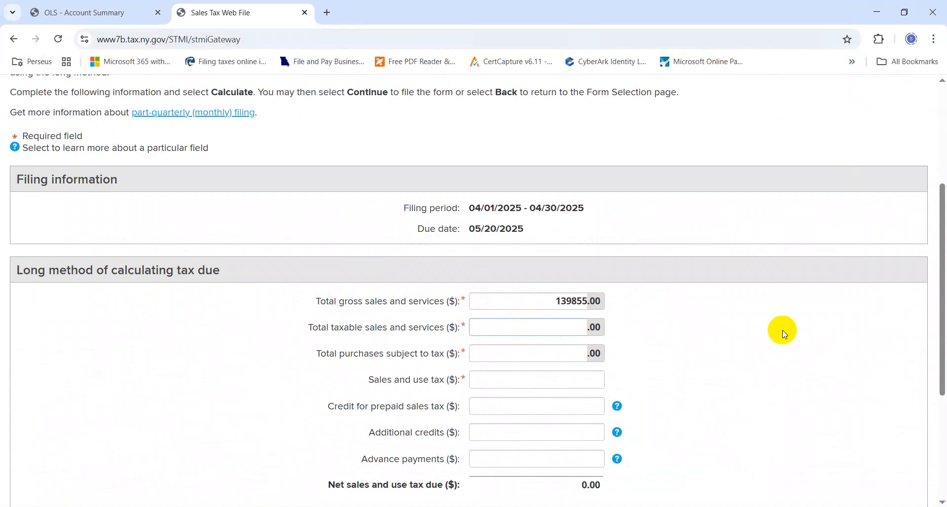
key(alt+Tab)
key(alt+Tab)
text(110552)
key(alt+Tab)
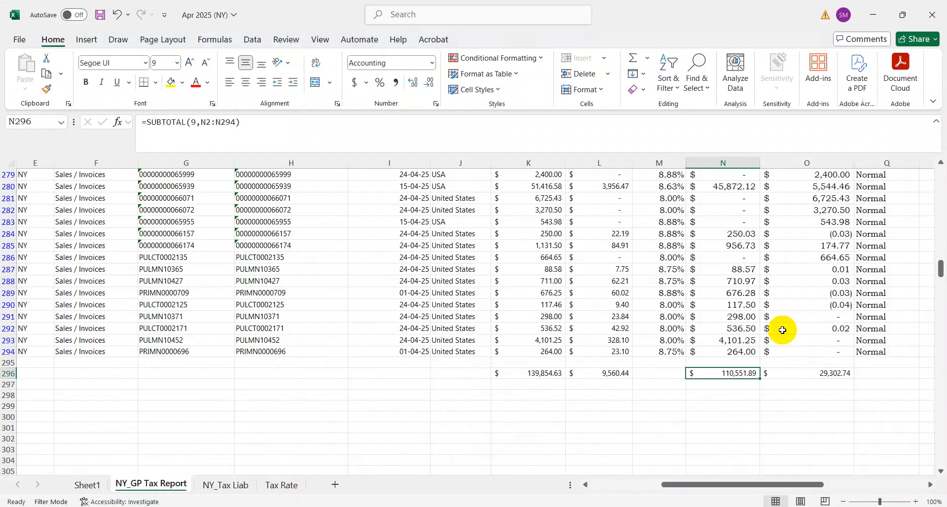
key(alt+Tab)
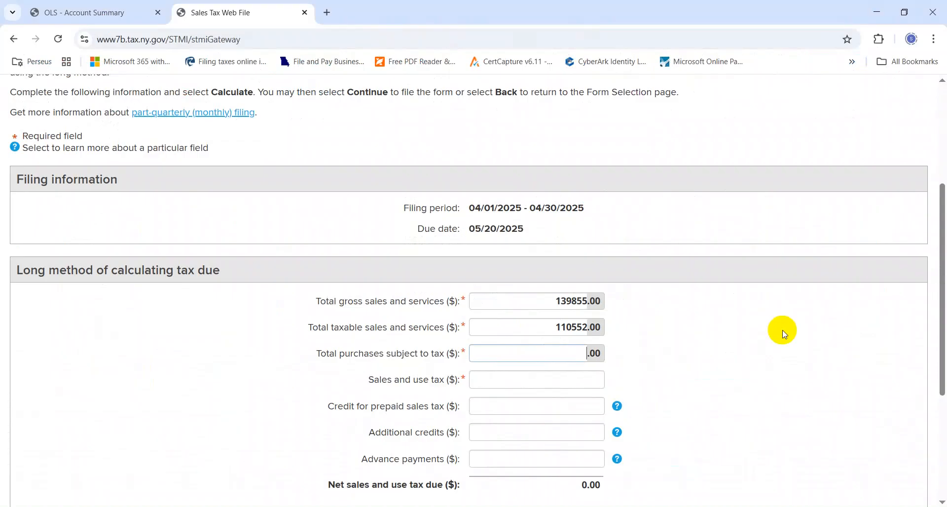
Step: Enter 0 for Total purchases subject to tax and 9560.44 for Sales and use tax, checking the Tax Amount subtotal in L296
text(0)
key(Tab)
key(alt+Tab)
key(alt+Tab)
key(alt+Tab)
key(Left)
key(Left)
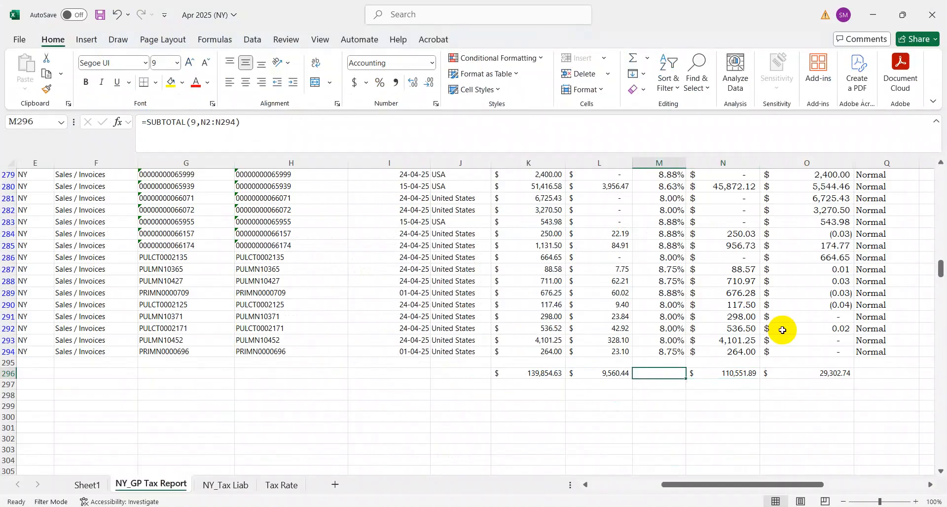
key(alt+Tab)
text(9)
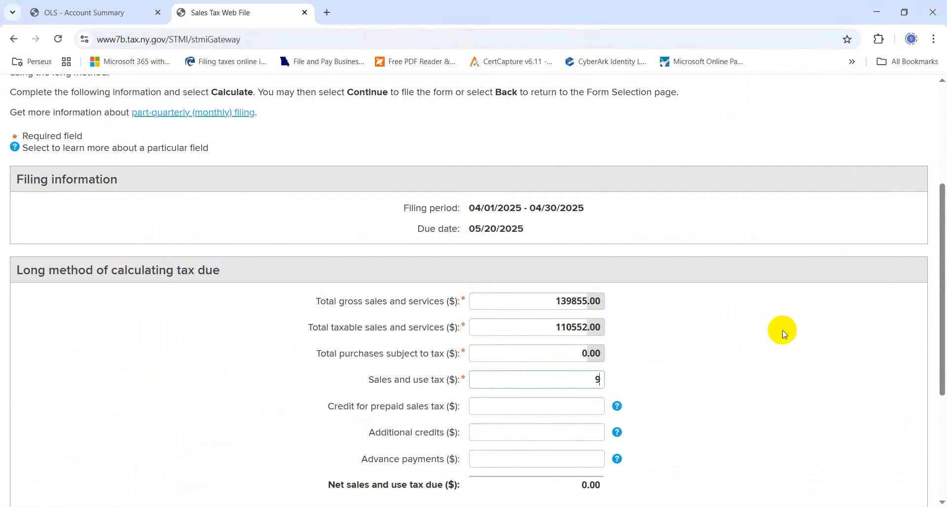
text(,560.44)
key(alt+Tab)
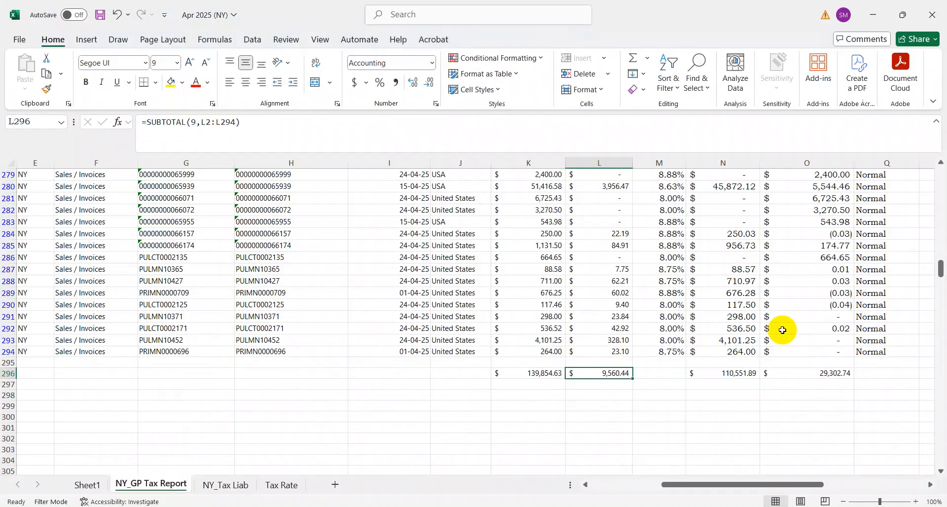
key(alt+Tab)
Step: Calculate the net sales and use tax due, keep the proposed payment amount, and continue to the bank account payment page
scroll(790, 345, down, 4)
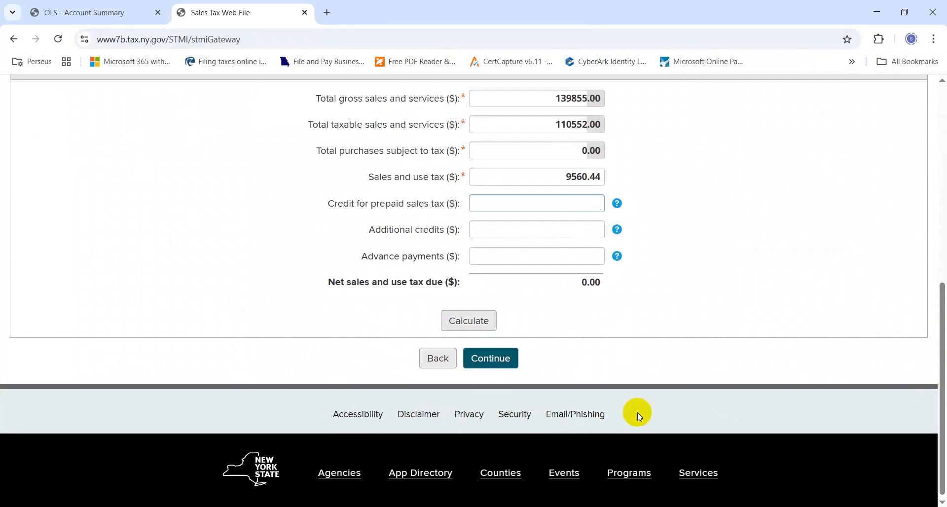
click(482, 330)
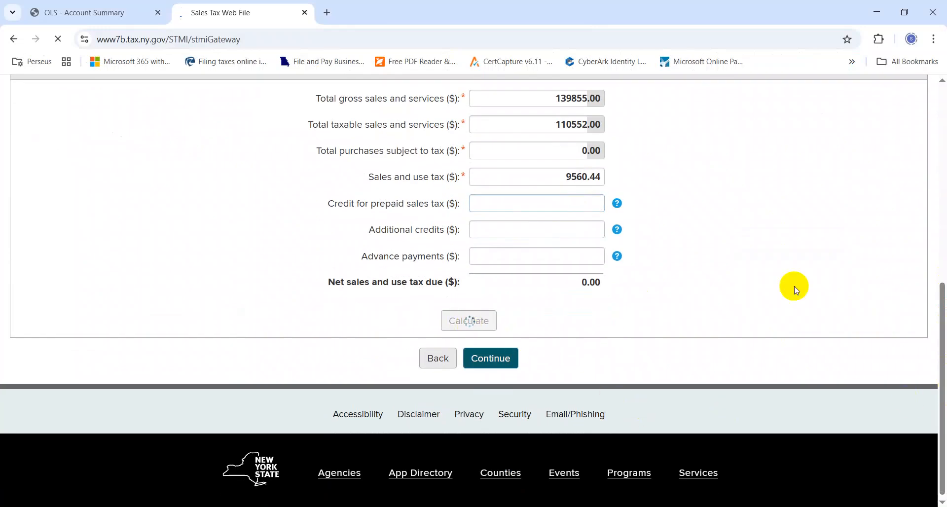
scroll(796, 291, down, 8)
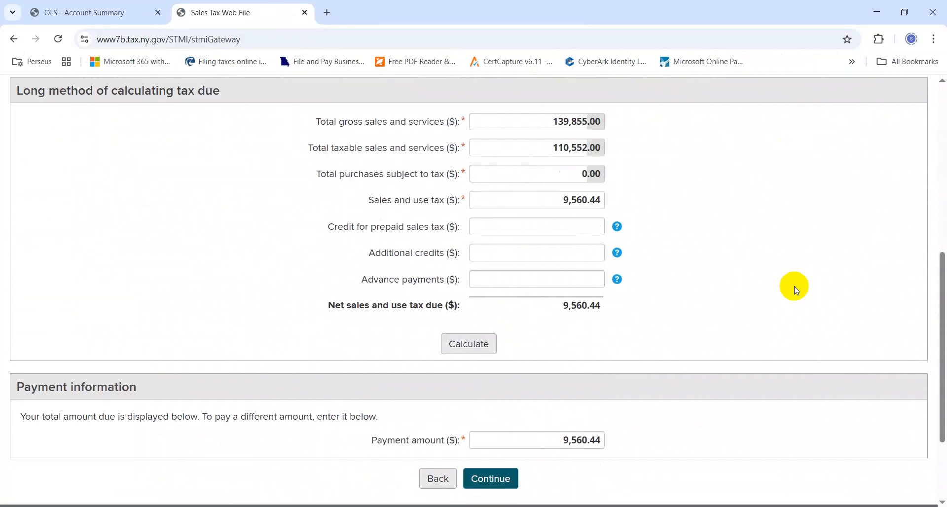
scroll(795, 290, down, 3)
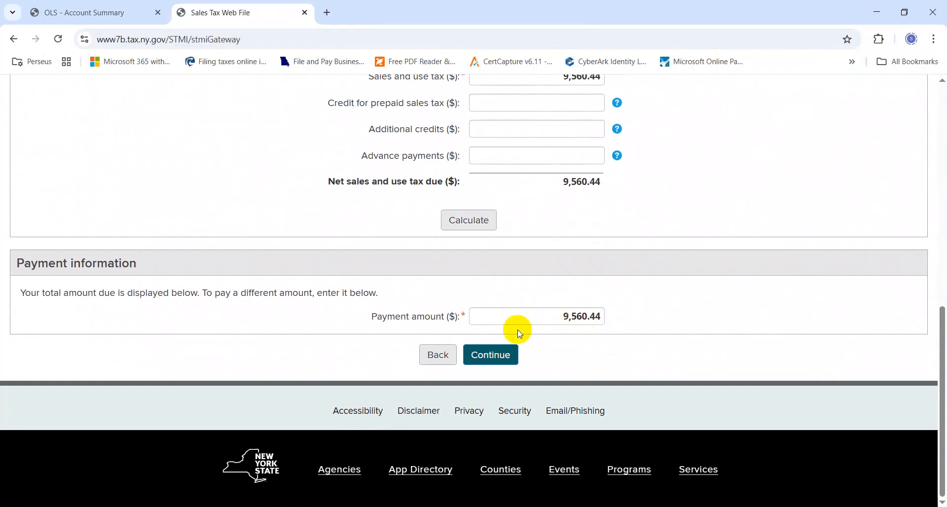
click(508, 354)
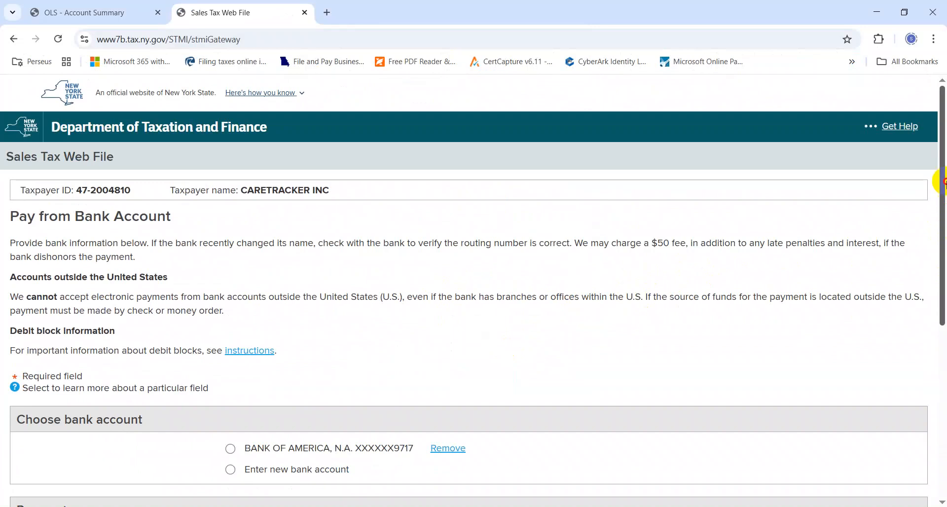
Step: Check the filings in the online Account Summary and examine the workbook's Tax Amount column down to its row 296 subtotal
click(137, 6)
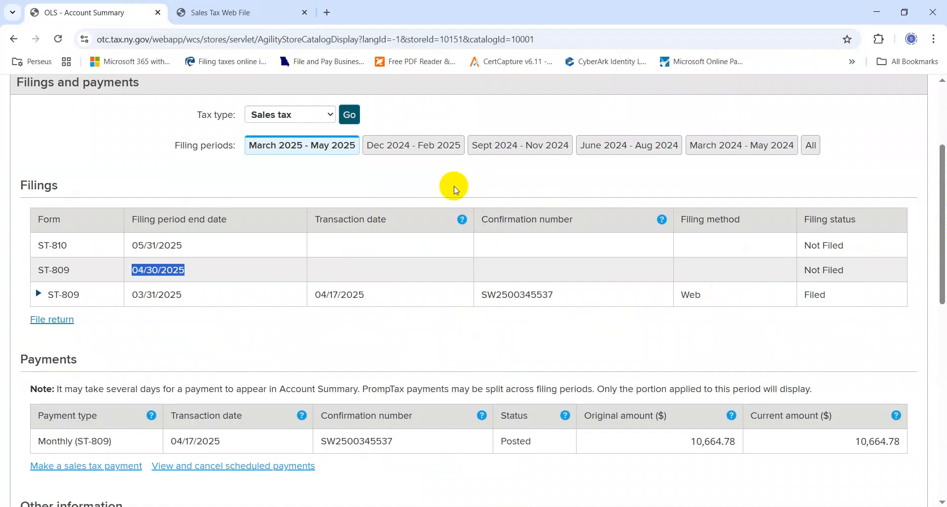
key(alt+Tab)
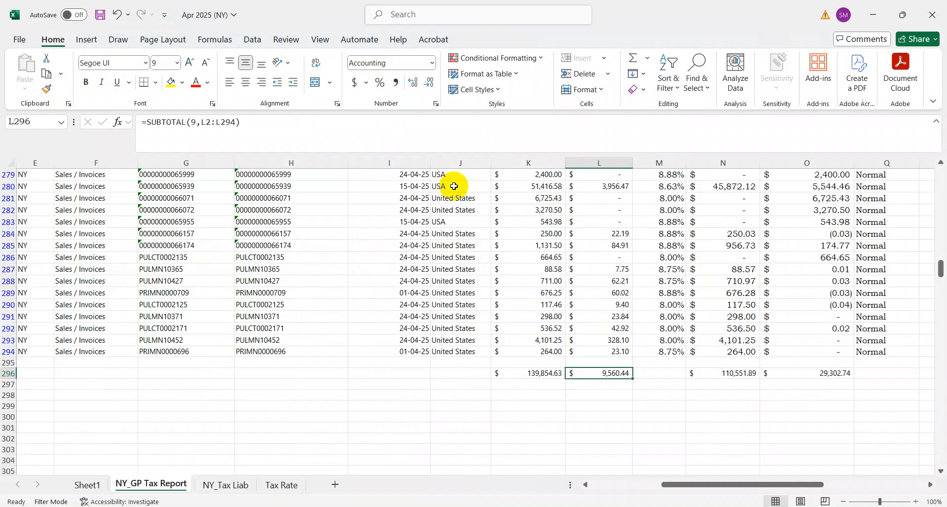
key(ctrl+Up)
key(ctrl+Up)
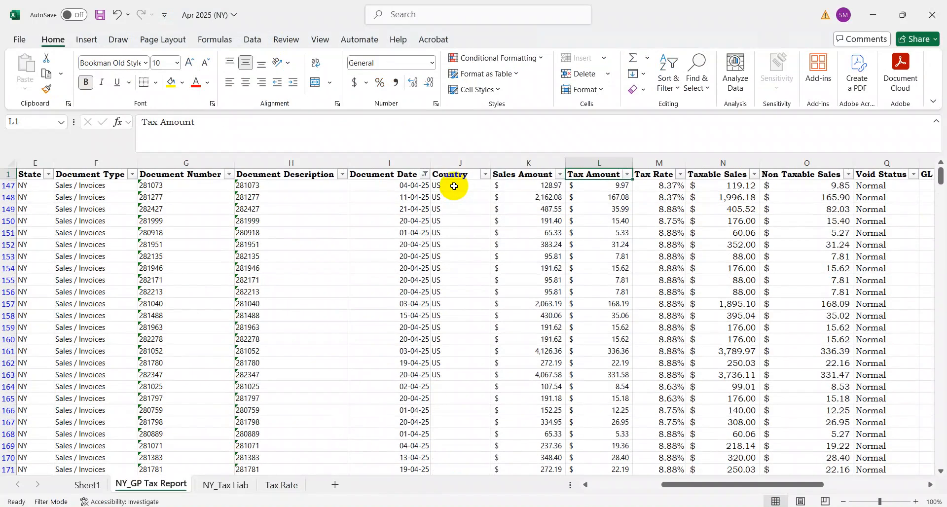
key(ctrl+Down)
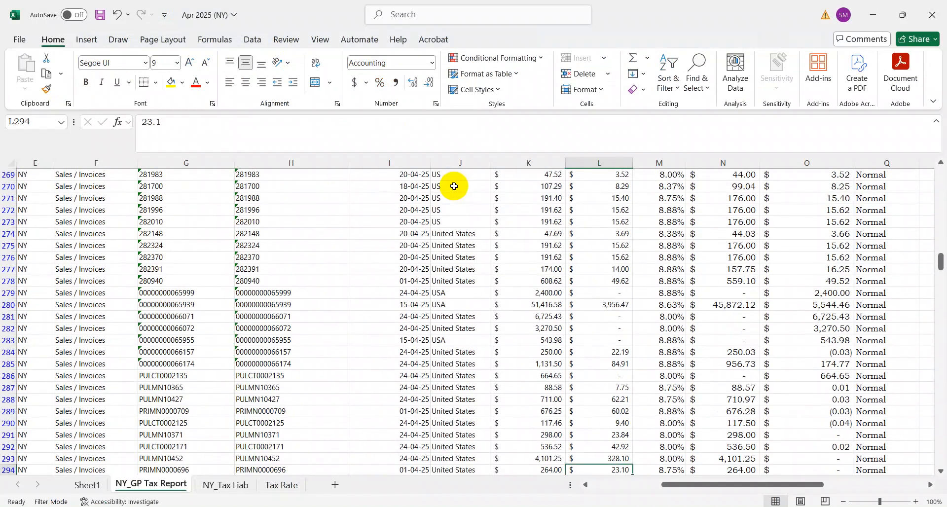
key(Down)
key(Down)
key(Down)
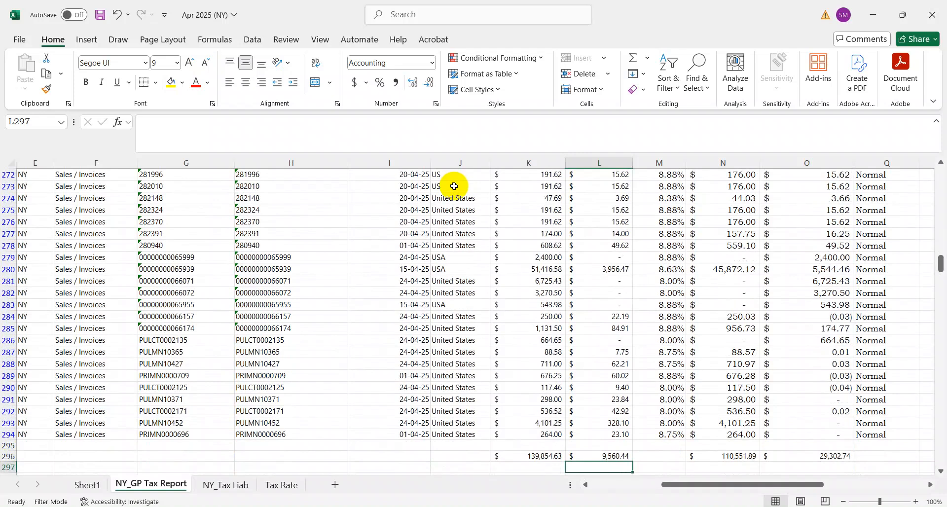
key(Down)
key(Down)
key(Down)
key(Down)
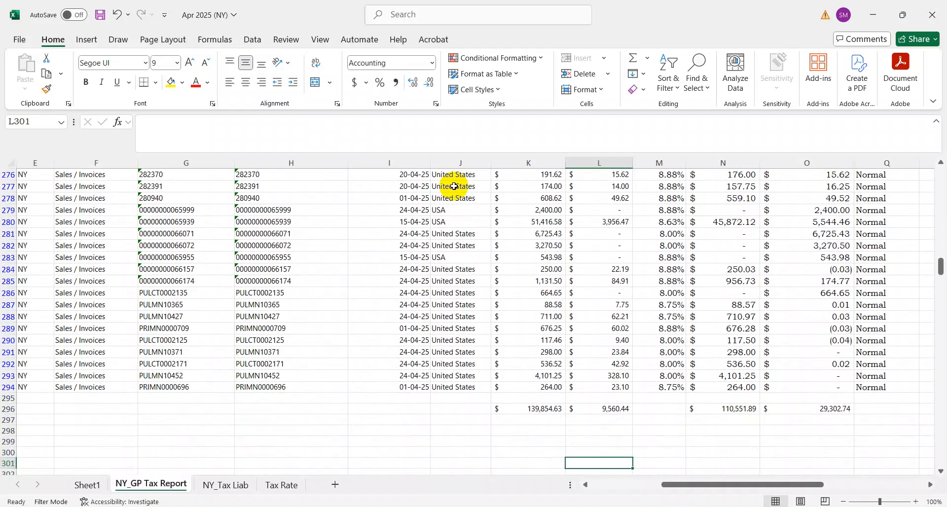
key(Up)
key(Up)
key(Up)
key(Up)
key(Up)
key(Up)
key(Up)
Step: Examine the City and County column filter lists in the NY_GP Tax Report sheet and recheck the Account Summary filings
key(ctrl+Left)
key(ctrl+Up)
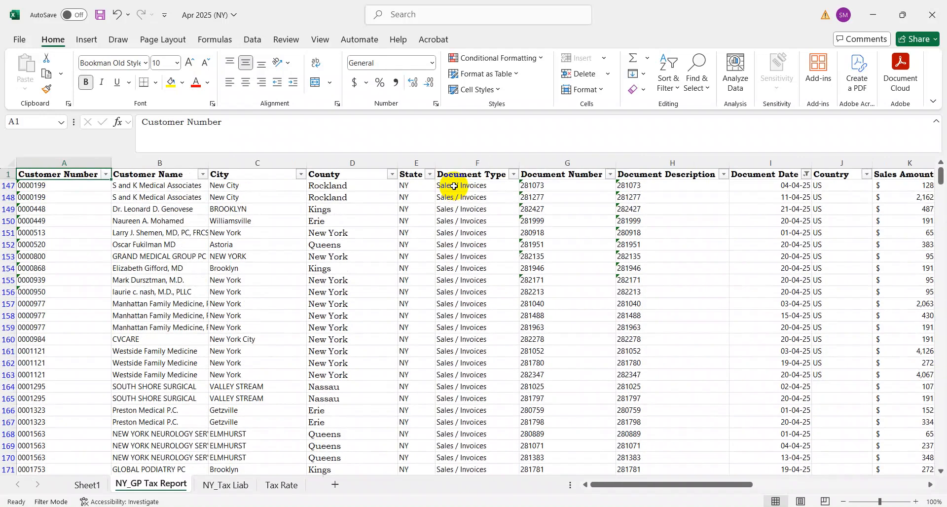
key(Right)
key(Right)
key(alt+Down)
key(Escape)
key(Right)
key(alt+Down)
key(Escape)
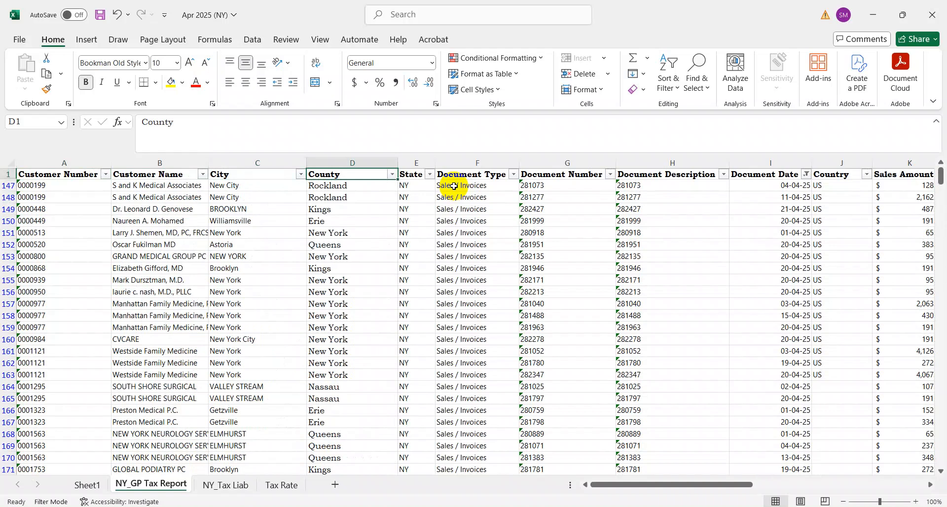
key(alt+Tab)
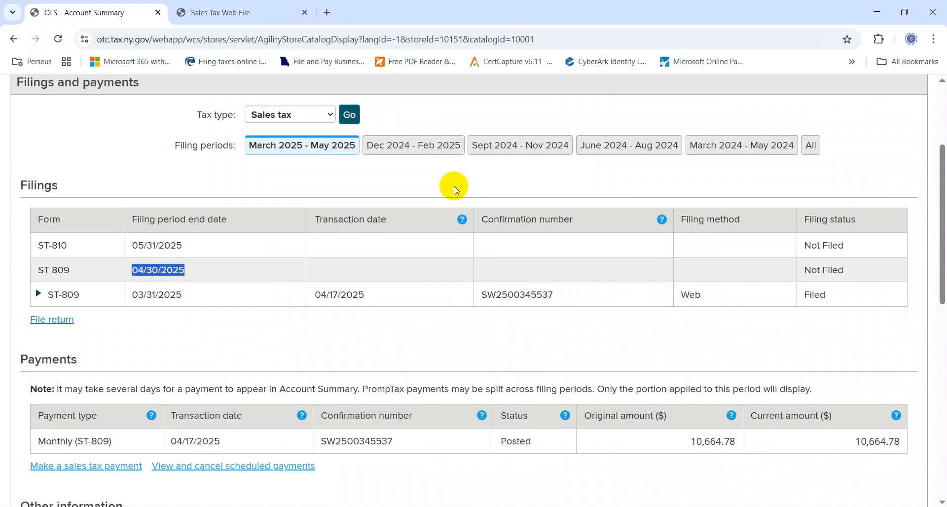
key(alt+Tab)
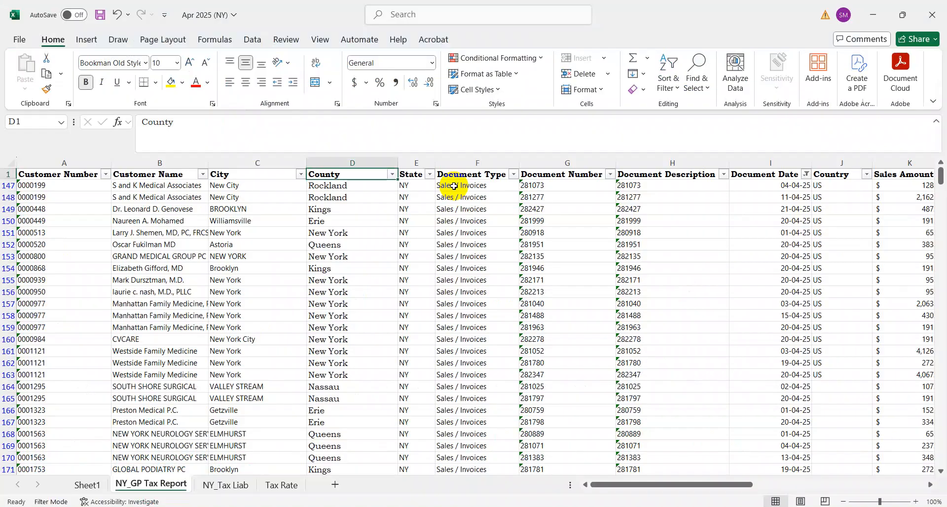